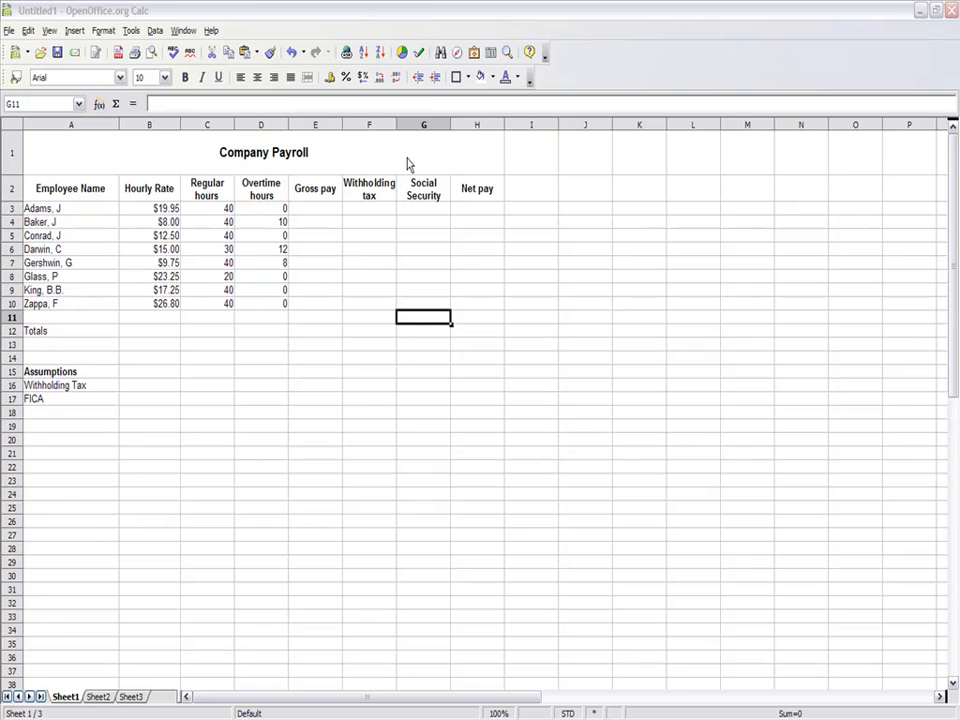
- Review the alignment settings of the merged Company Payroll title cell spanning A1 to H1
left_click(468, 164)
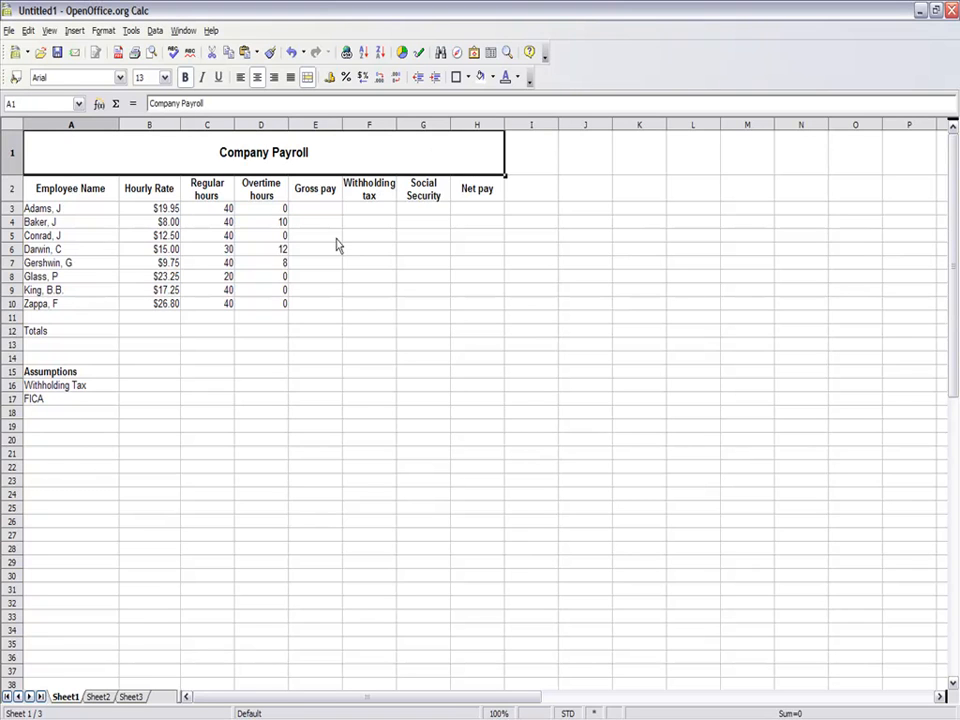
left_click_drag(338, 243, 533, 240)
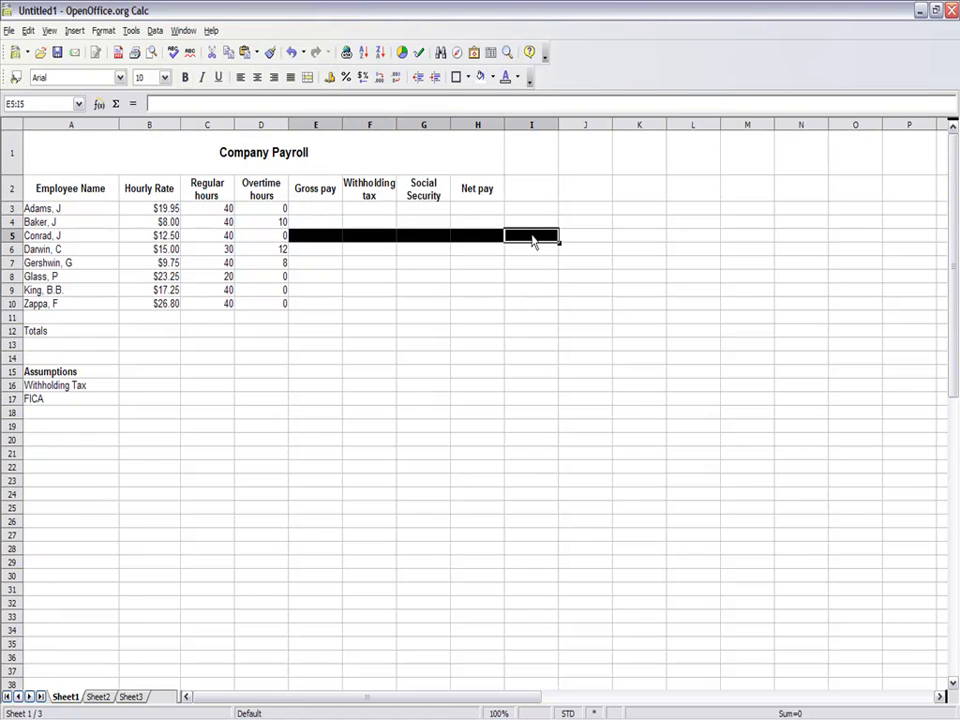
left_click(455, 151)
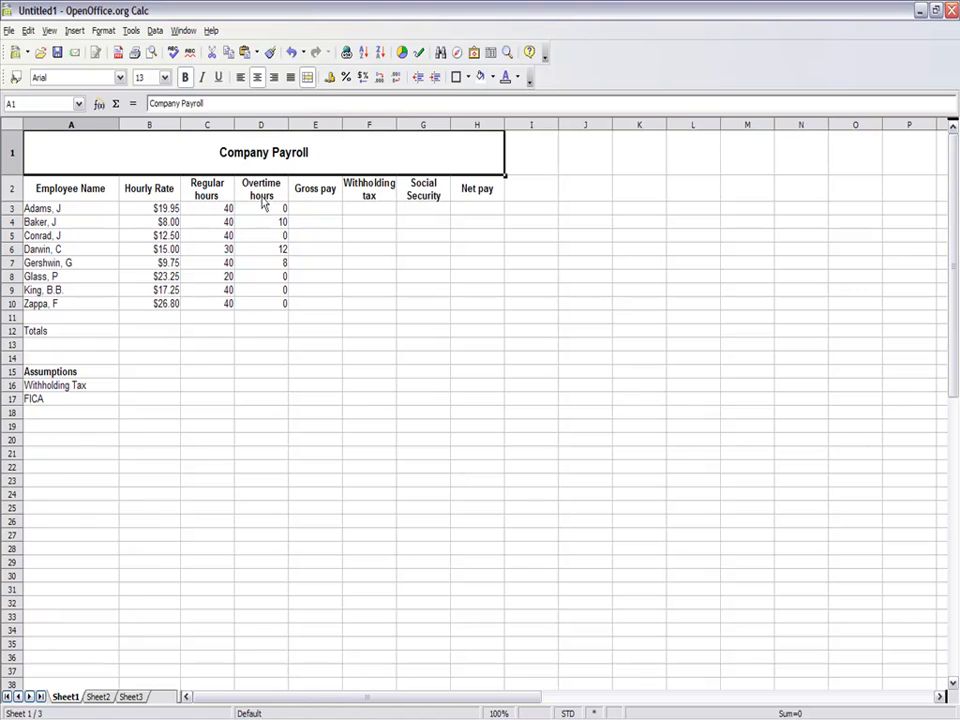
right_click(273, 164)
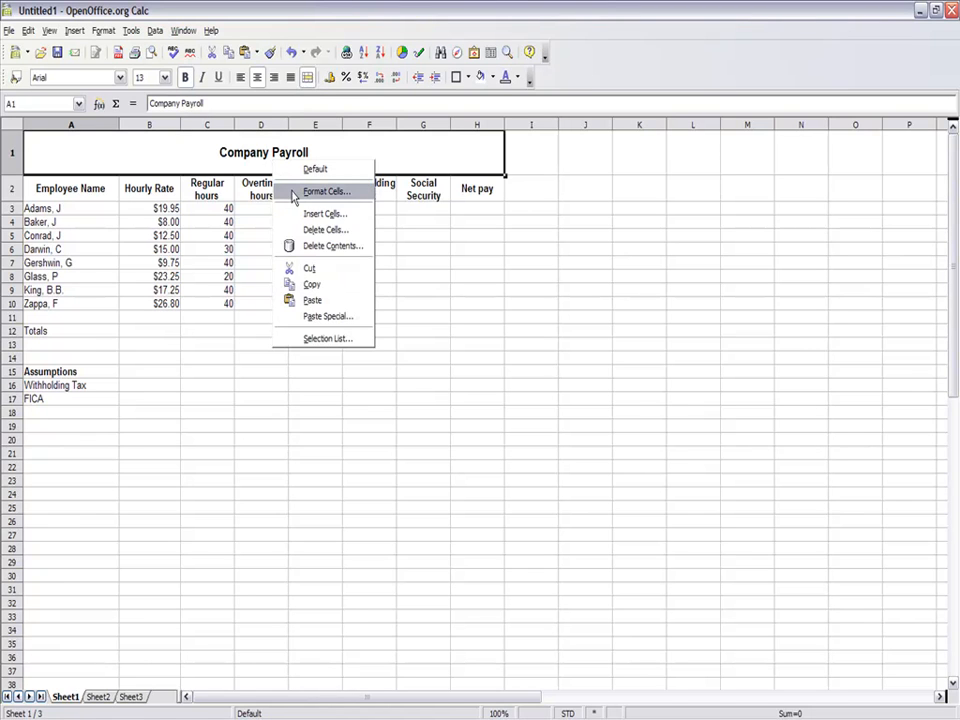
left_click(322, 191)
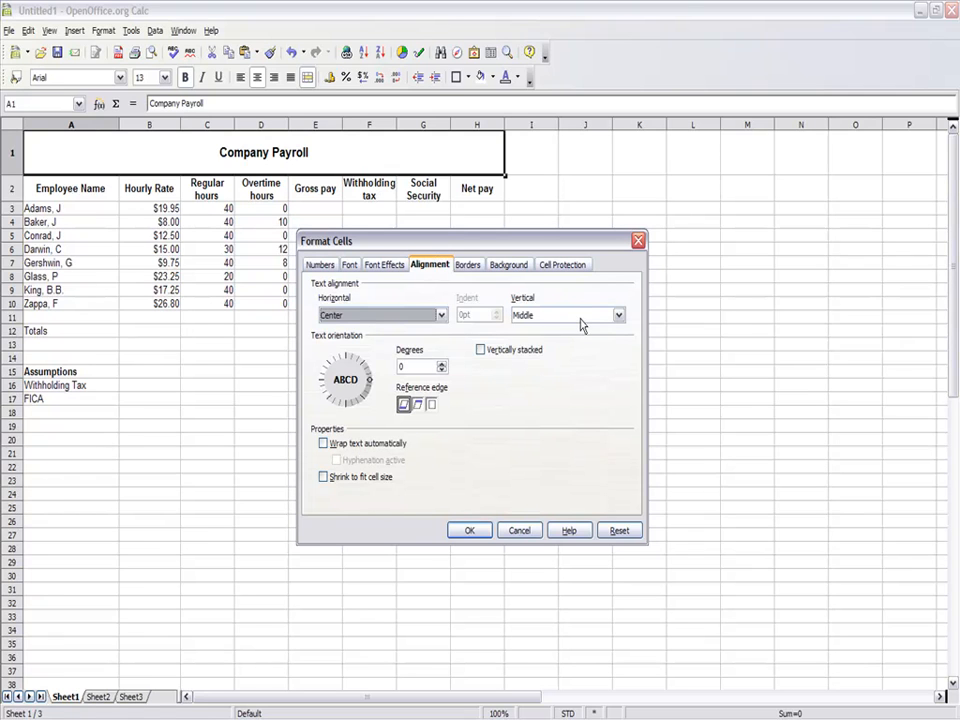
left_click(484, 531)
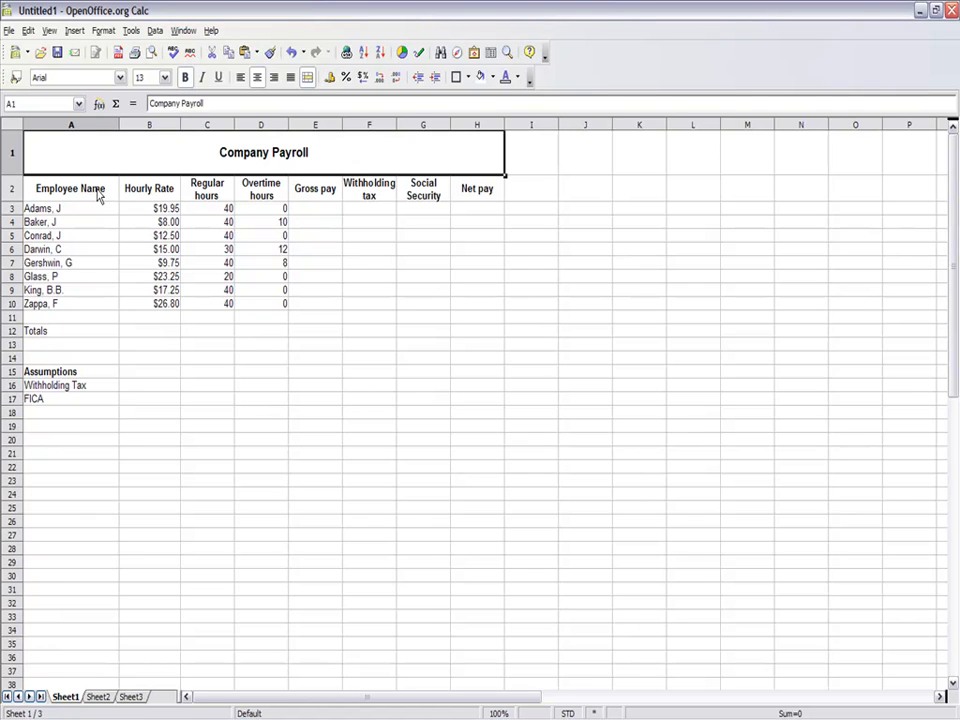
- Review the alignment and text wrapping settings of the column headings in A2:H2
left_click_drag(98, 196, 489, 199)
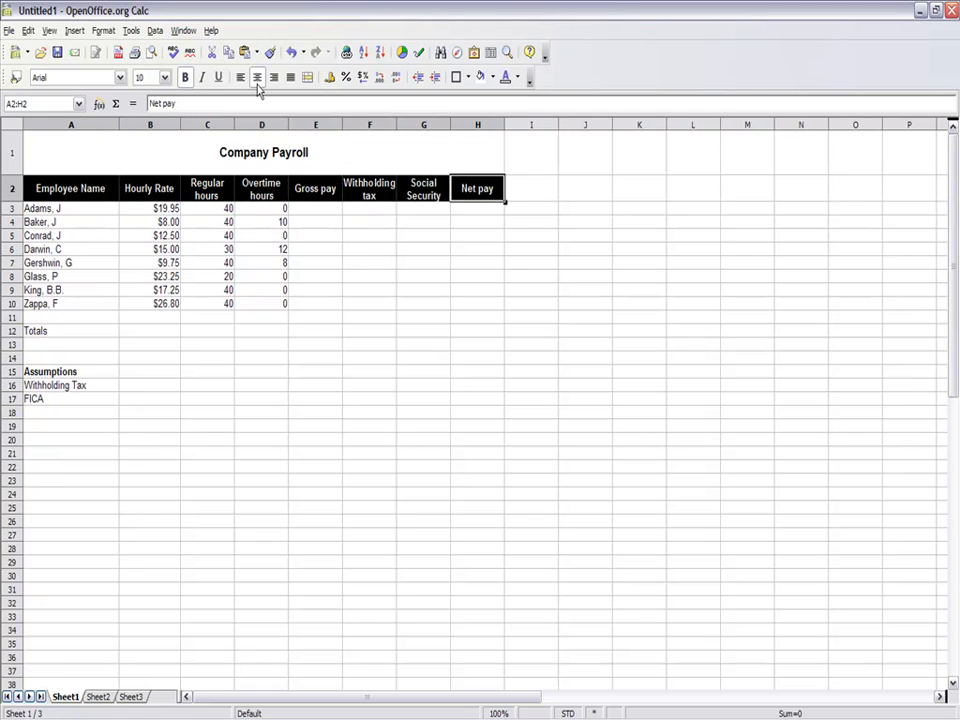
right_click(271, 189)
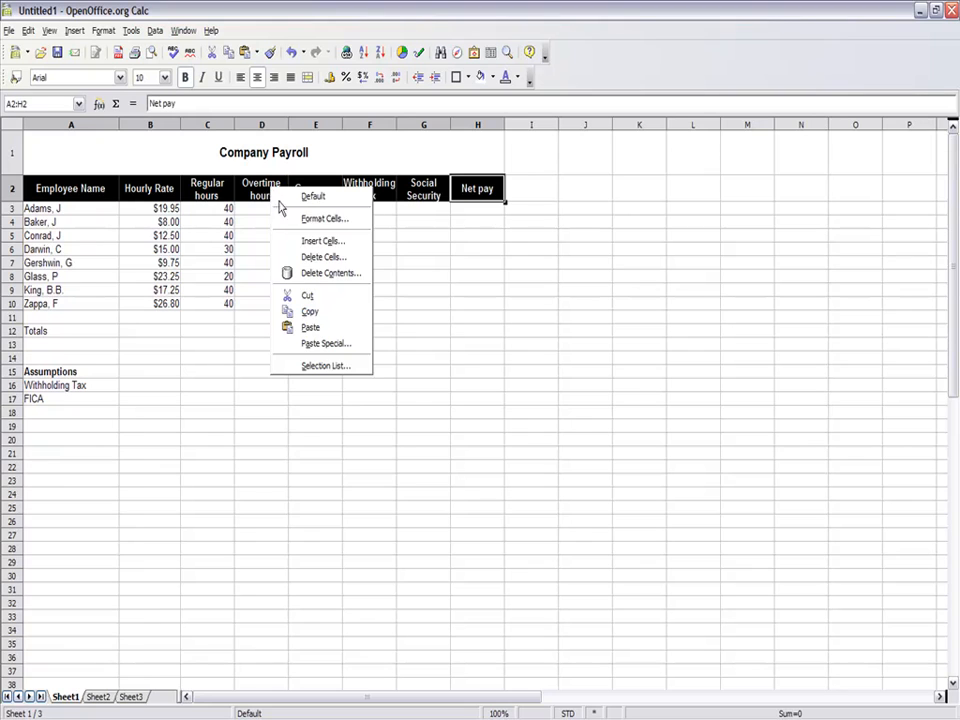
left_click(287, 219)
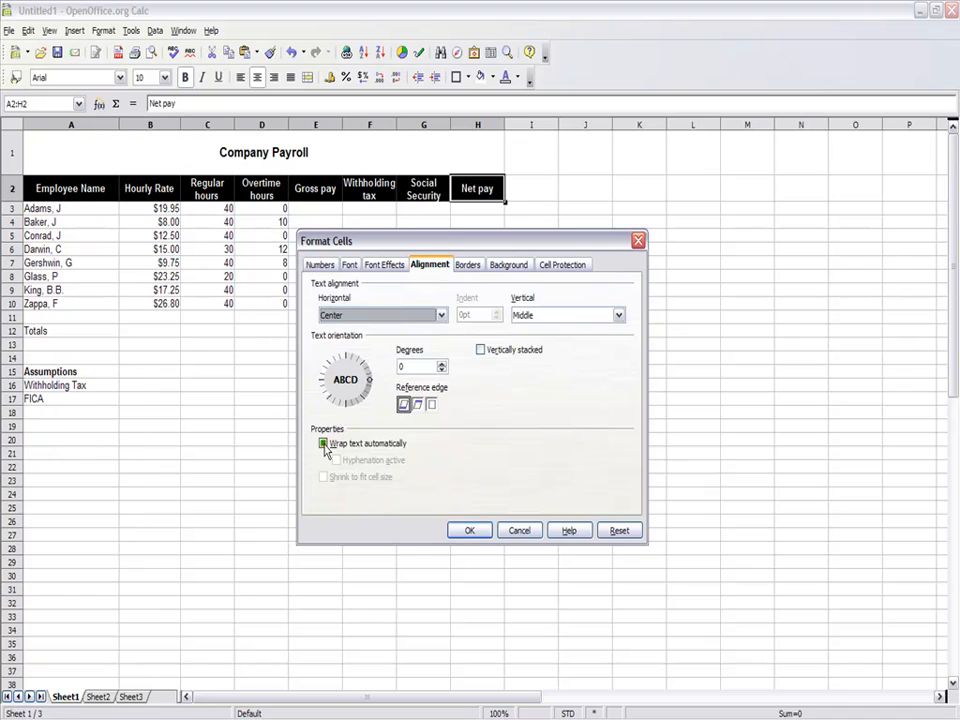
left_click(455, 530)
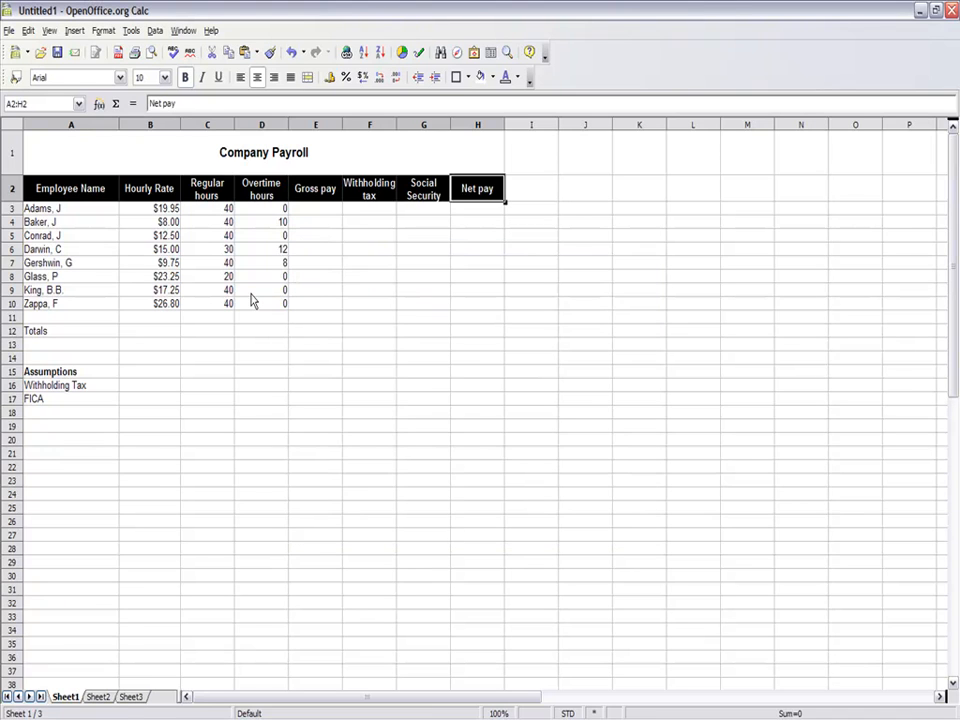
- Enter the formula =(B3*C3) in E3 to calculate the first employee's gross pay from hourly rate and regular hours
left_click(311, 212)
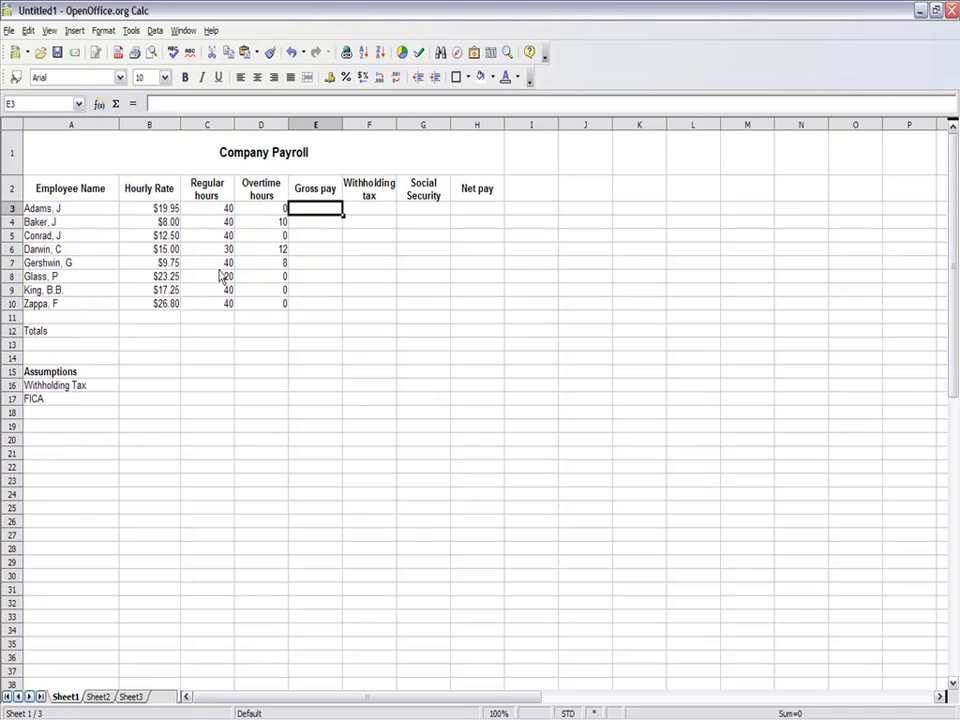
double_click(311, 212)
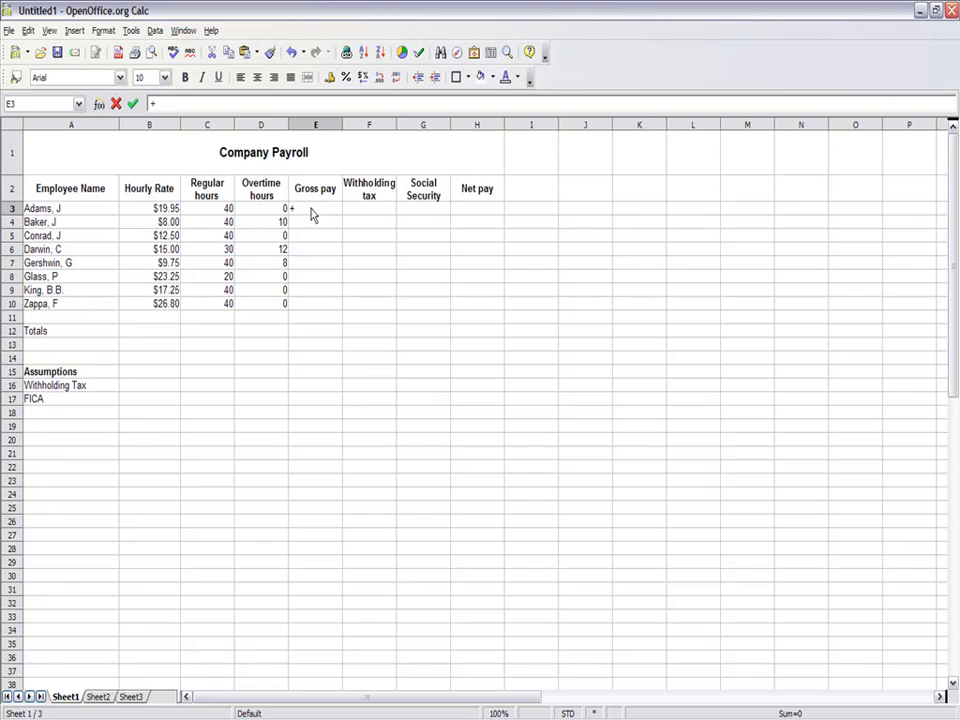
type("=(b")
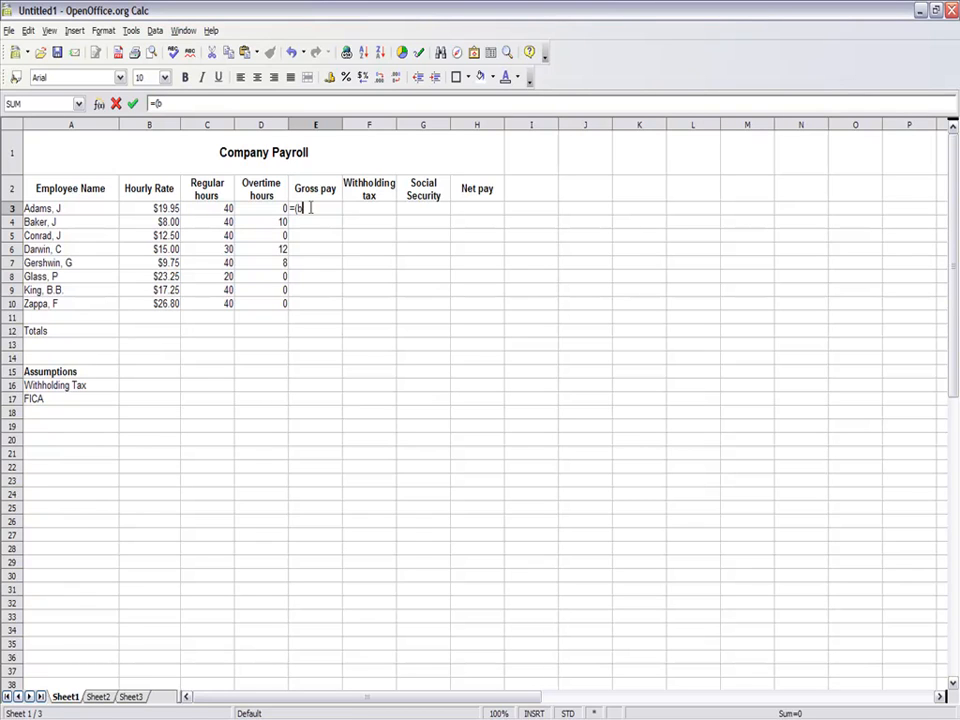
type("3*c3)")
key("Return")
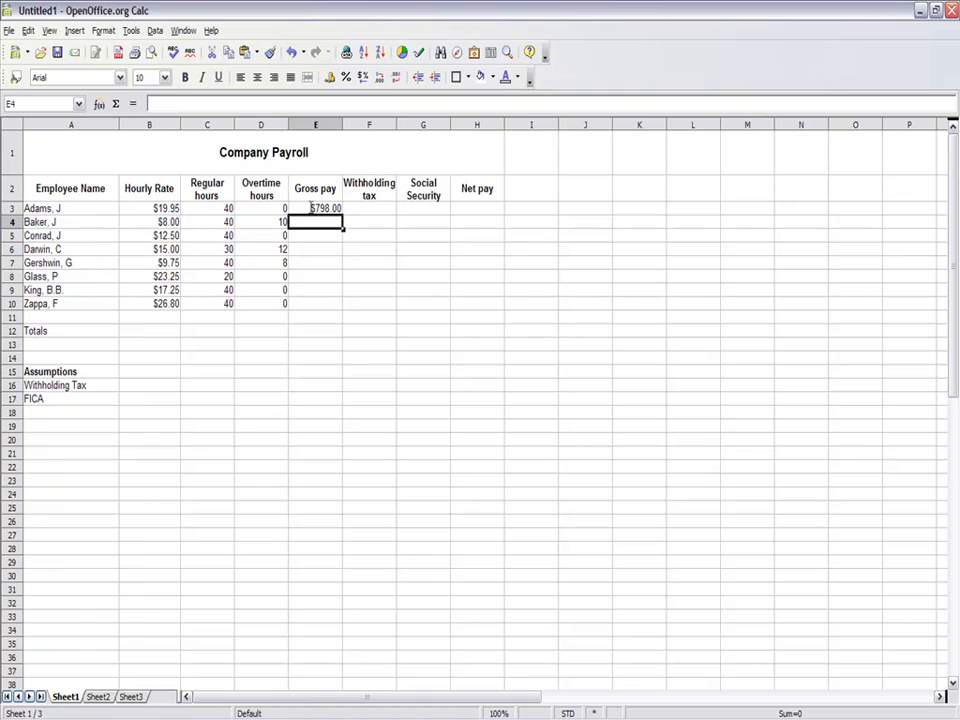
- Fill the gross pay formula from E3 down through E10 and check the copied formulas in E4 and E5
left_click(333, 212)
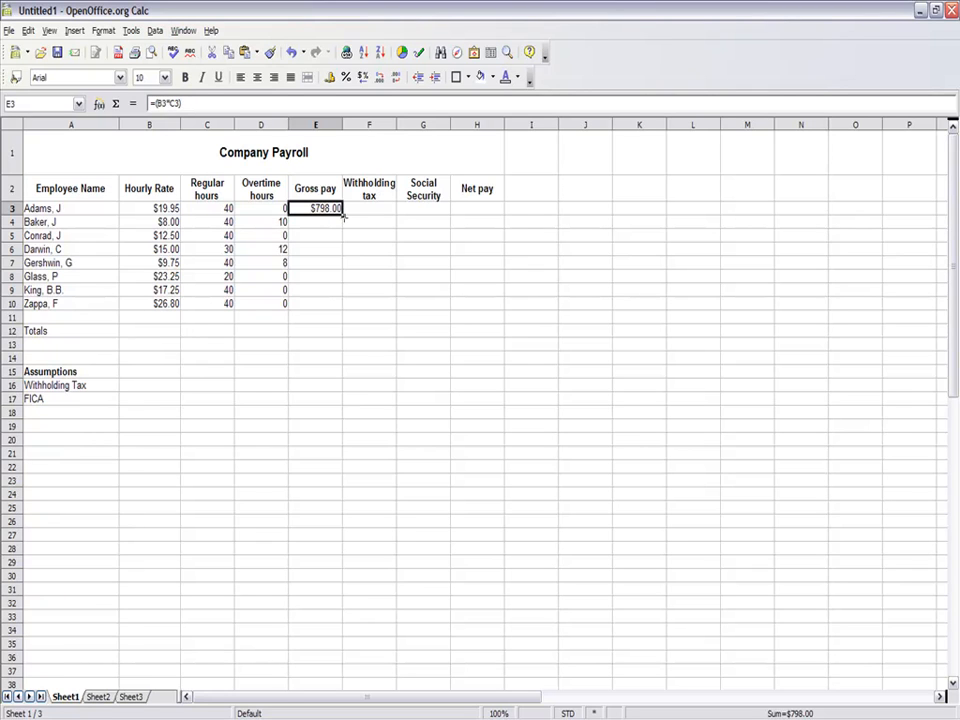
left_click_drag(343, 214, 343, 310)
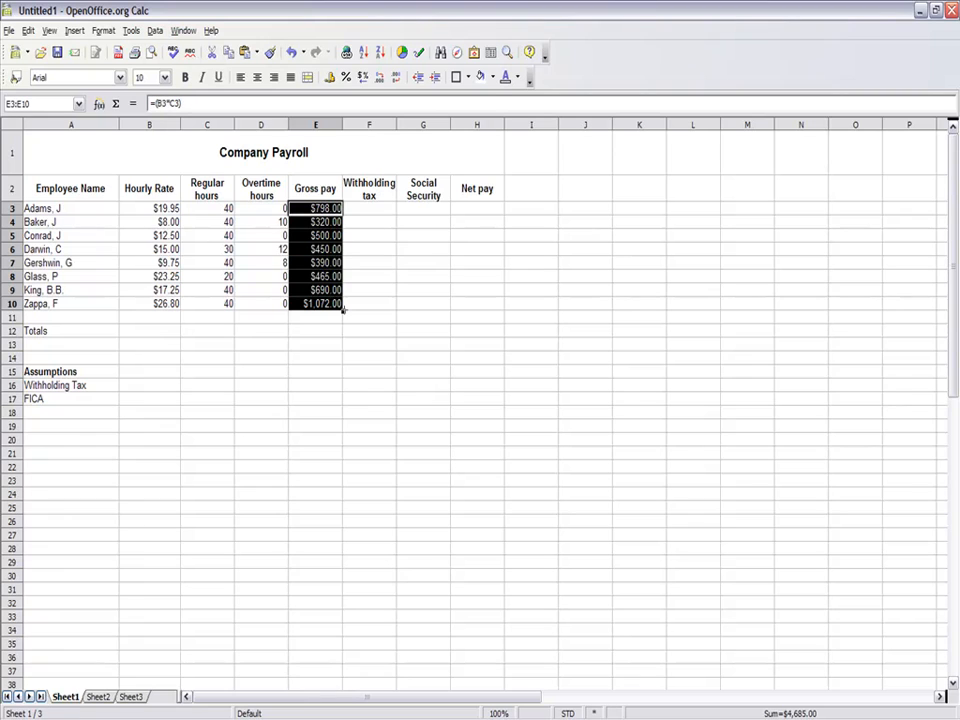
left_click(333, 224)
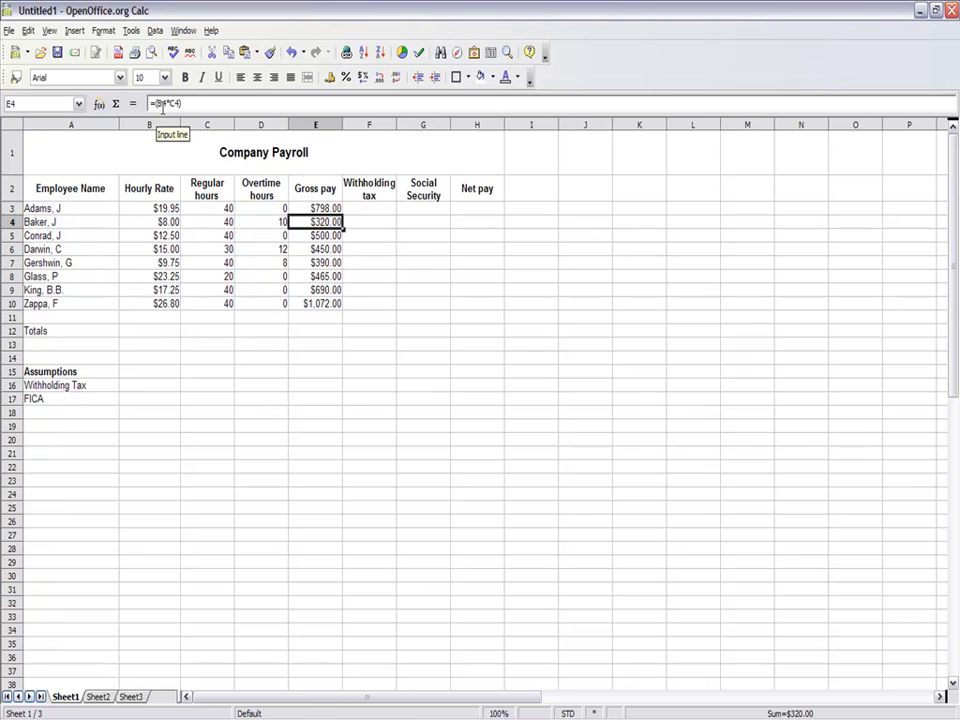
left_click(307, 238)
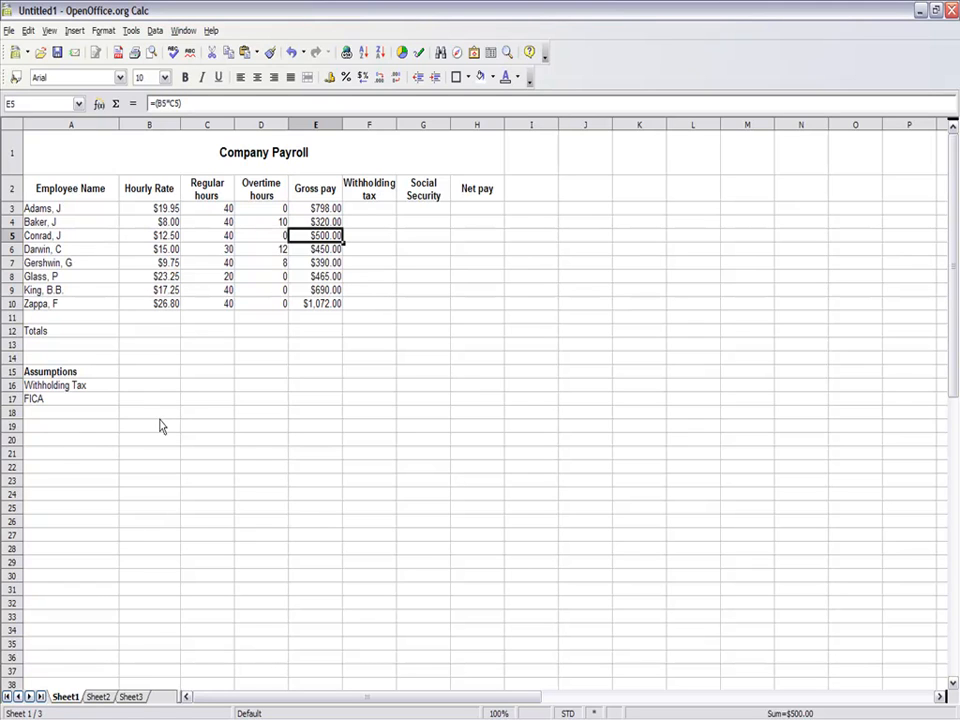
- Add time-and-a-half overtime pay to the gross pay in E4, making the formula =(B4*C4)+(B4*1.5*D4)
left_click(270, 225)
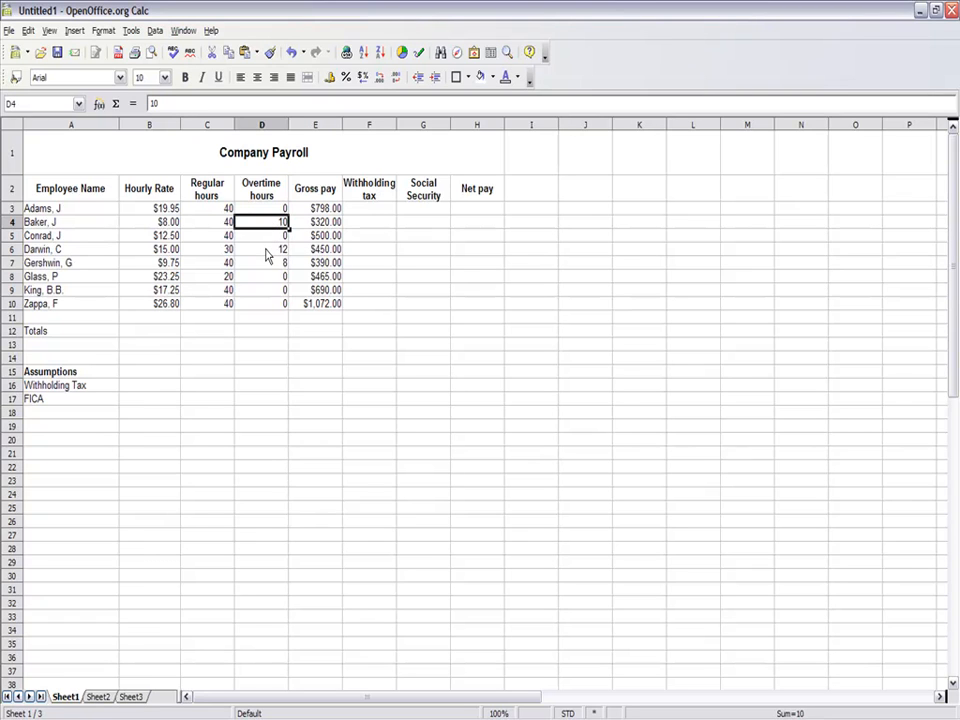
left_click(268, 250)
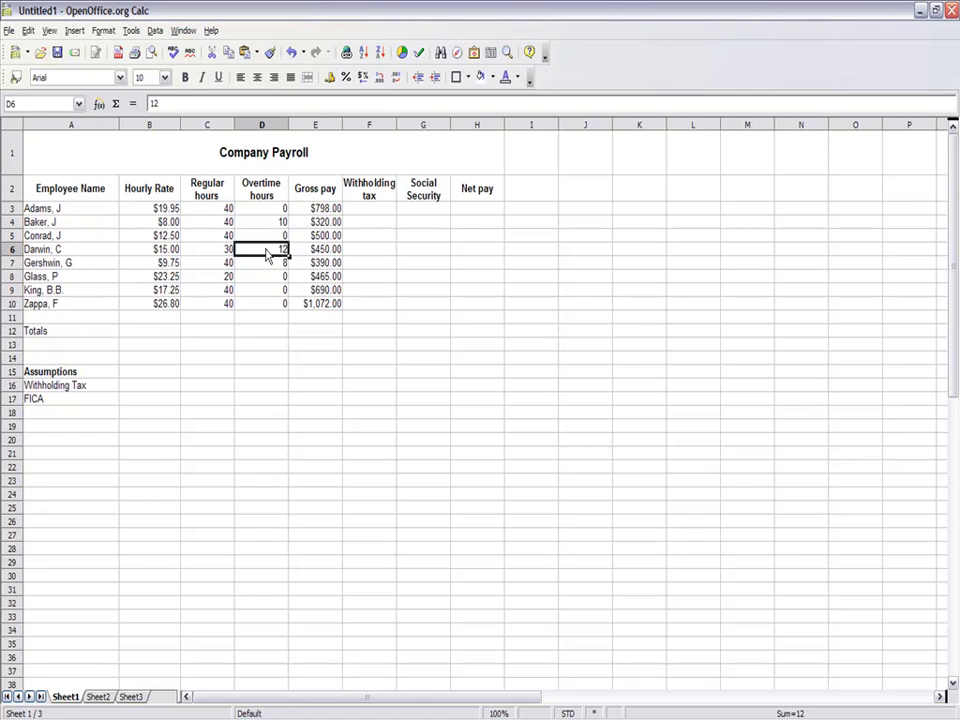
left_click(318, 221)
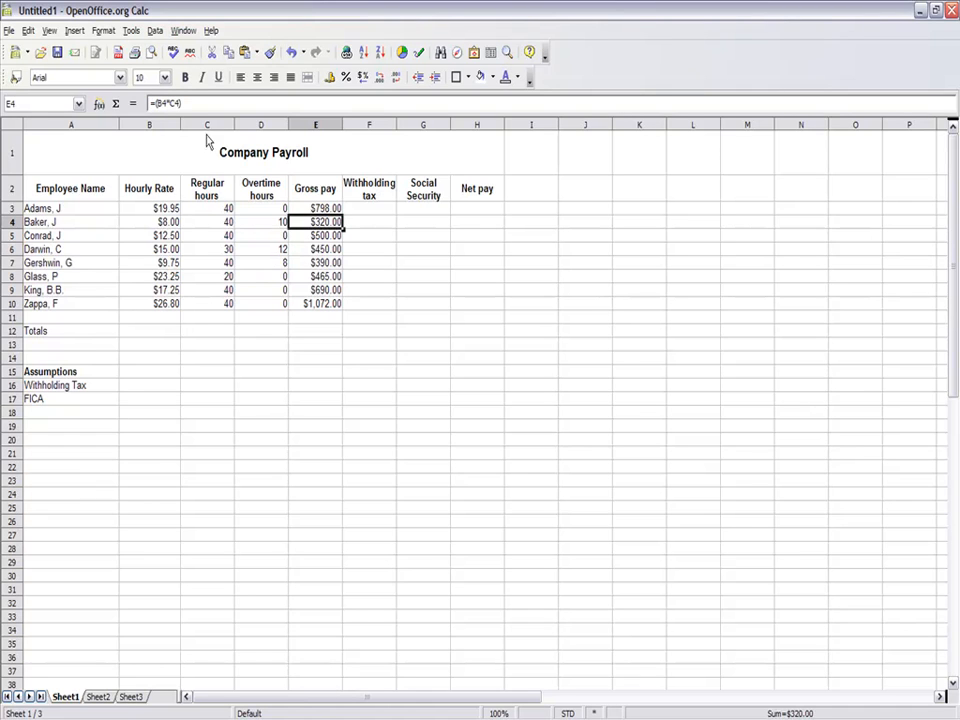
left_click(194, 106)
left_click(194, 106)
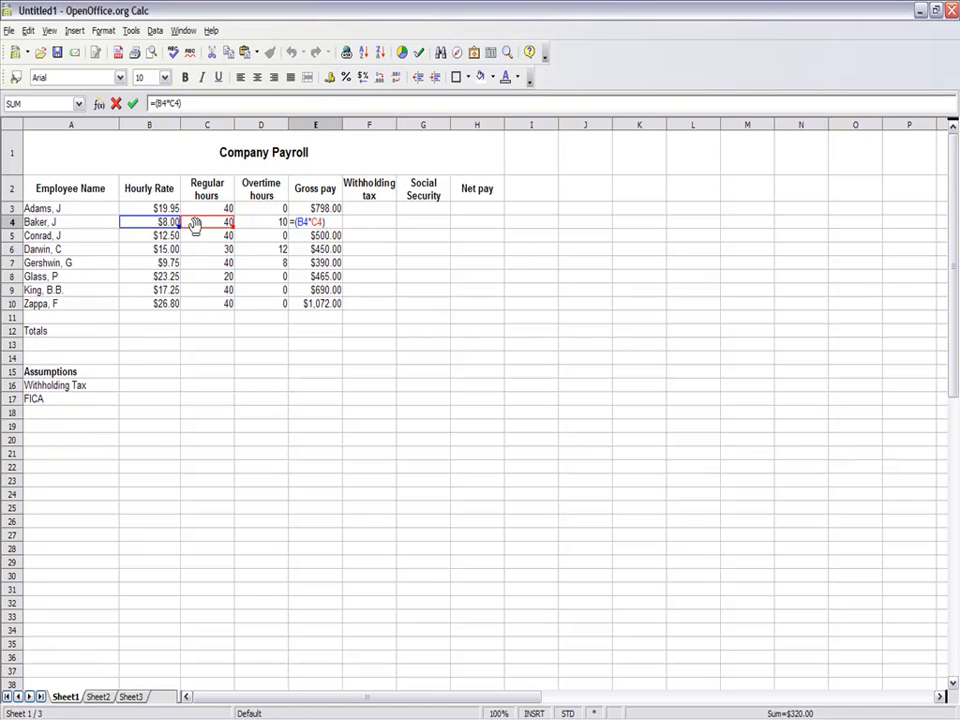
type("+")
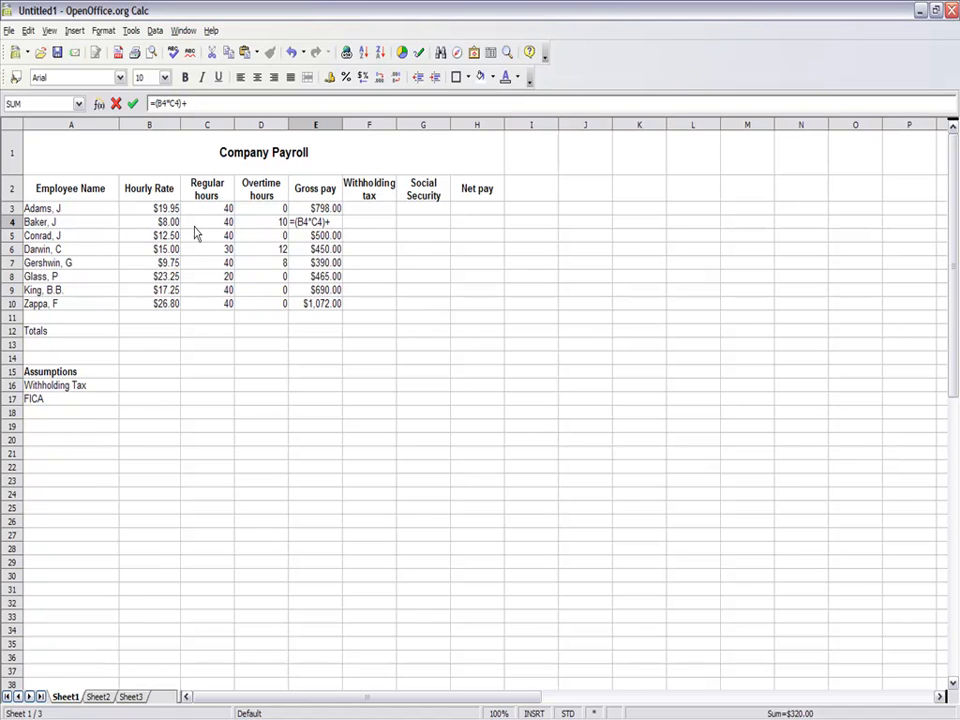
type("(")
type("bc")
key("BackSpace")
type("4*1.5*10")
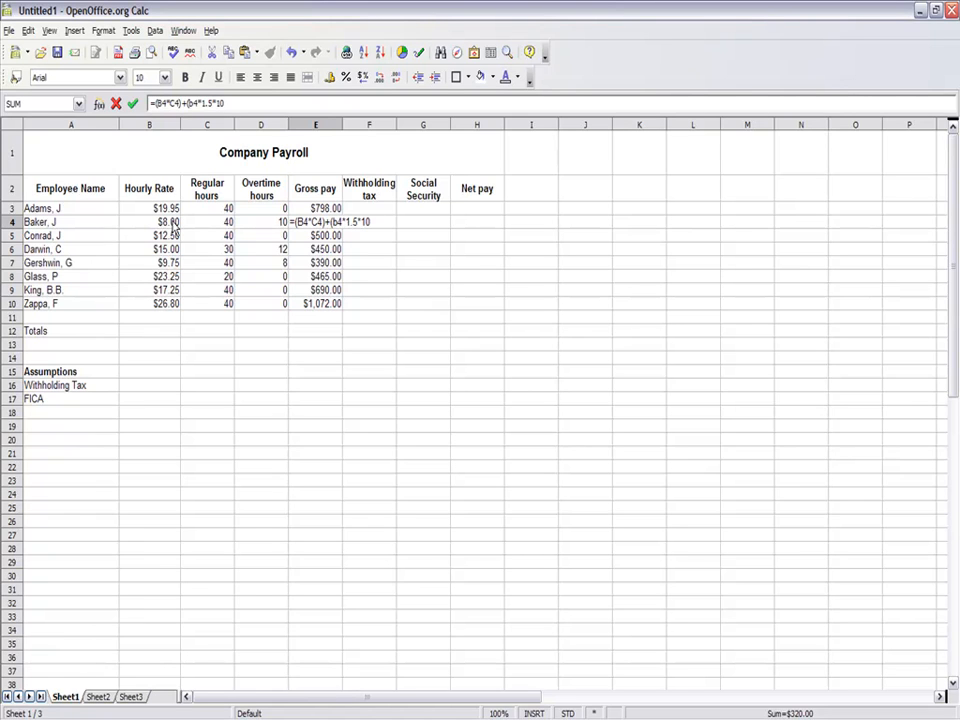
type(")")
key("BackSpace")
key("BackSpace")
type("d4")
key("Return")
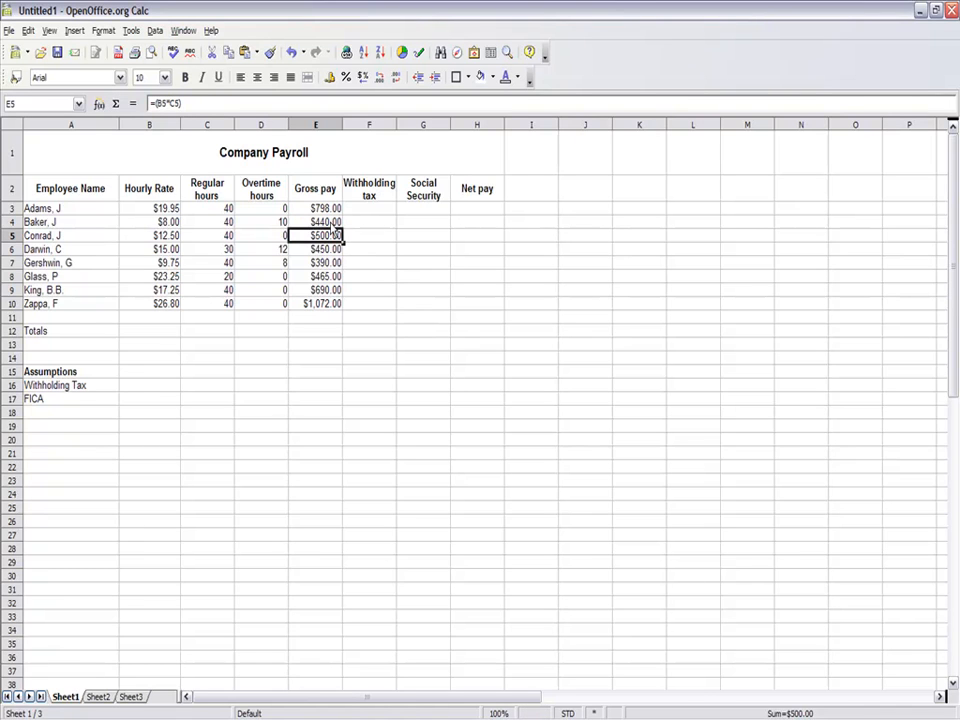
- Test the overtime formula in E4 by changing the overtime hours in D4 to 5 and restoring them to 10
left_click(282, 225)
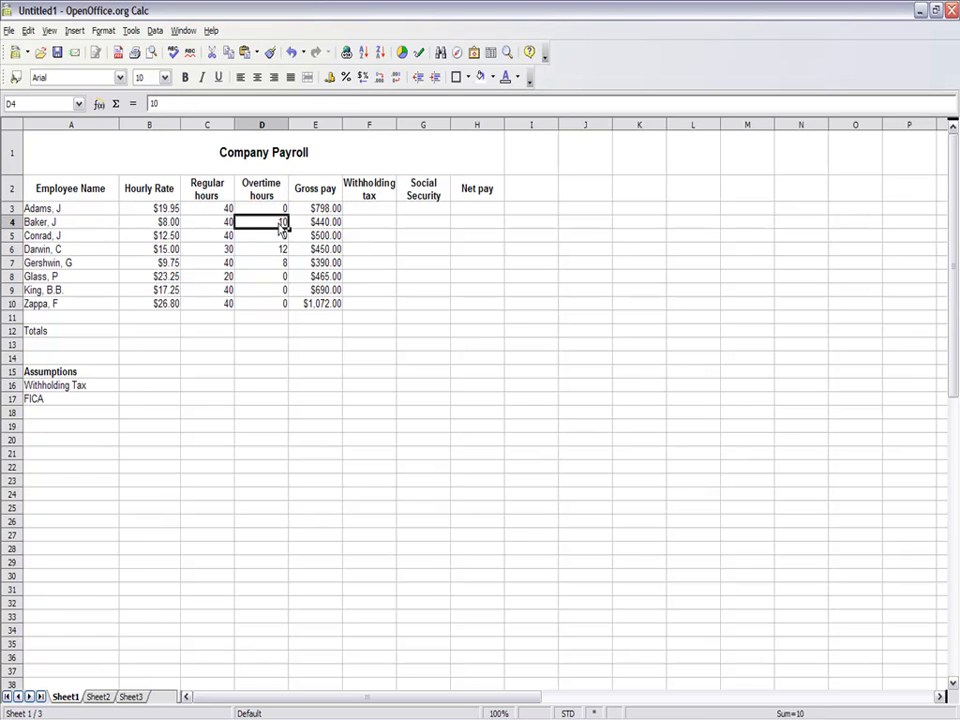
type("5")
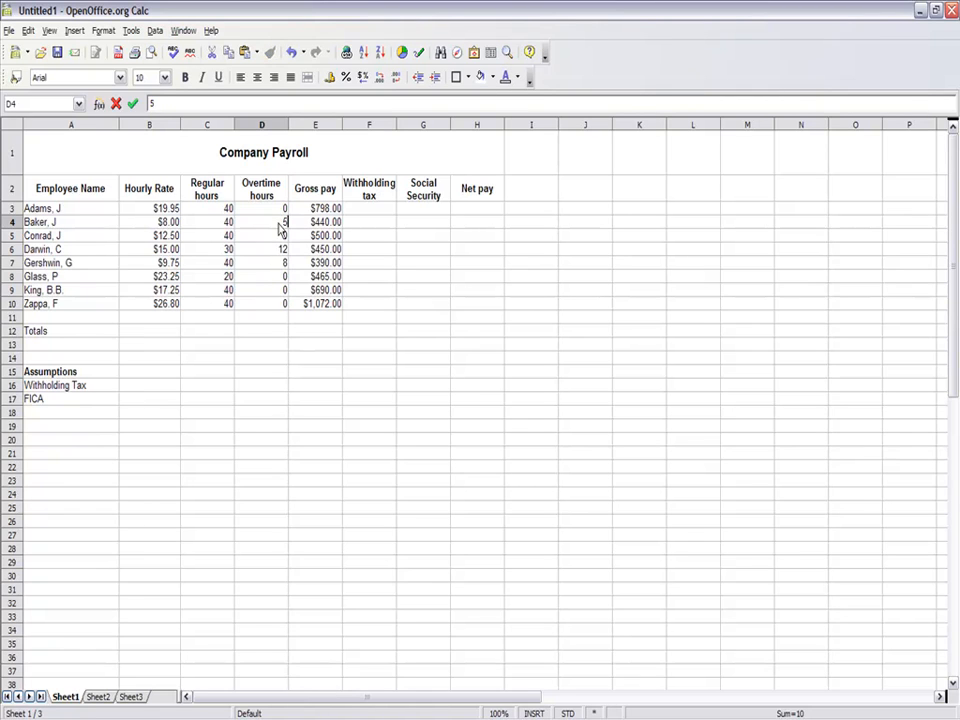
key("Return")
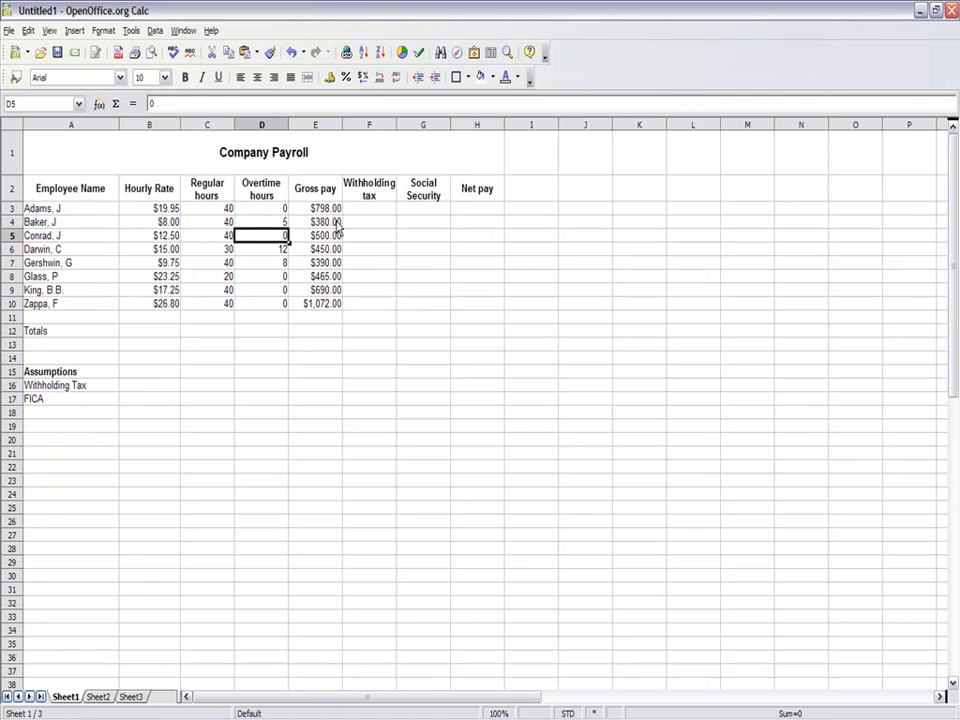
left_click(337, 222)
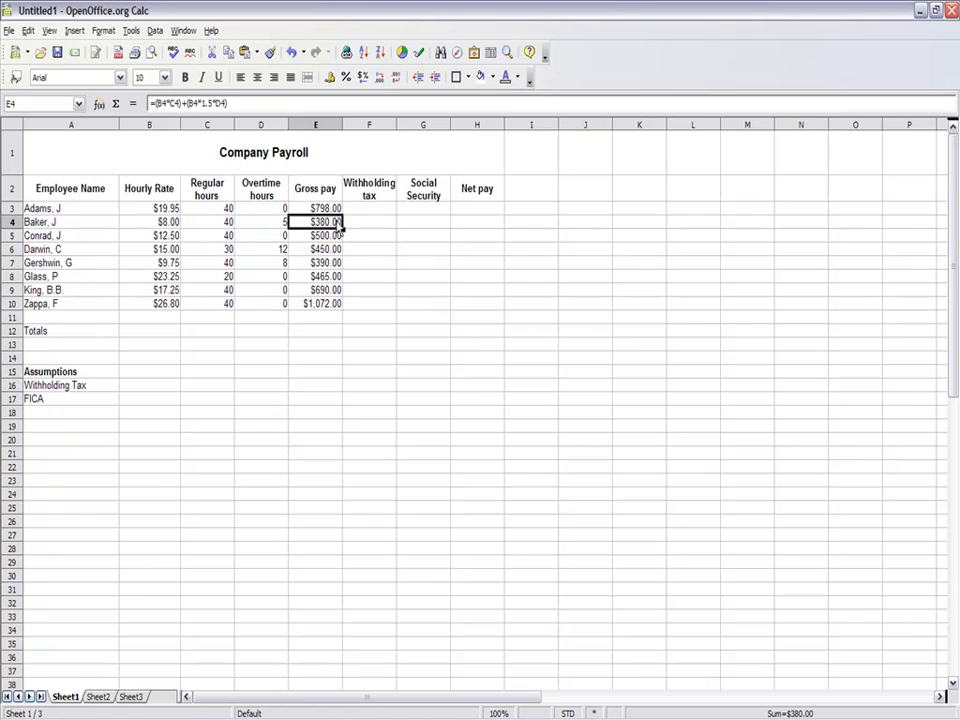
left_click(264, 227)
type("10")
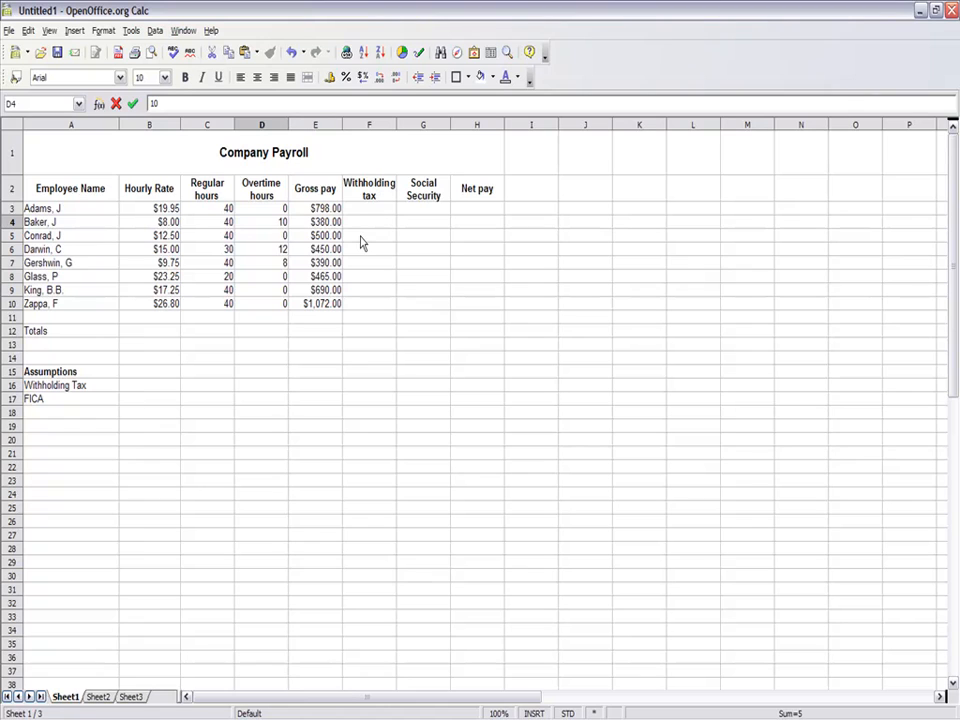
key("Return")
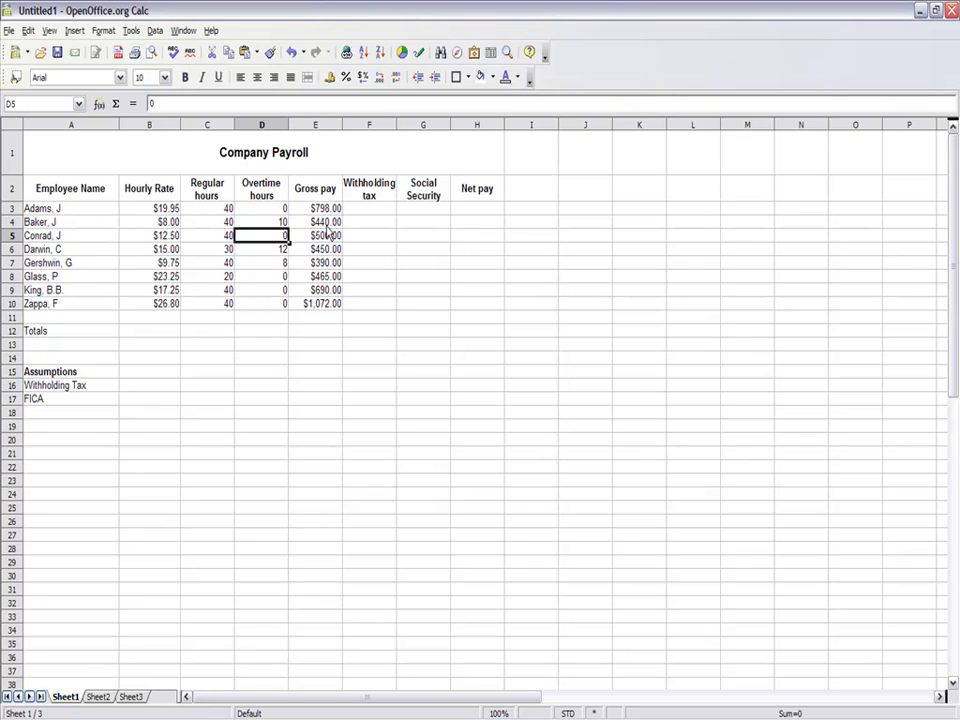
- Set the hourly rate in B6 to $16.00
left_click(165, 253)
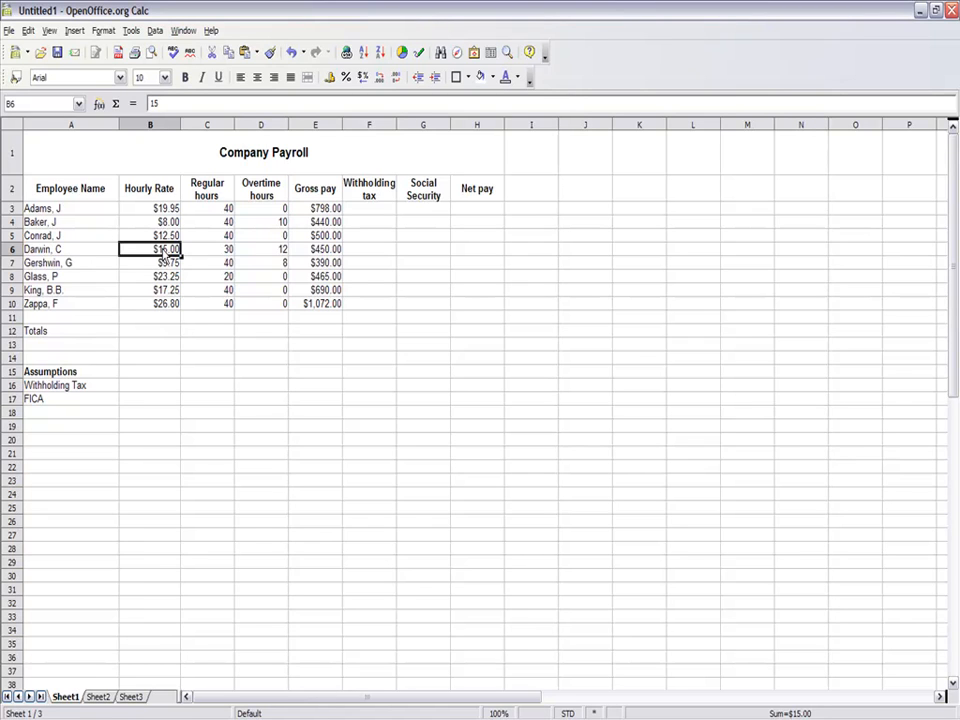
double_click(163, 253)
key("BackSpace")
key("BackSpace")
type("$")
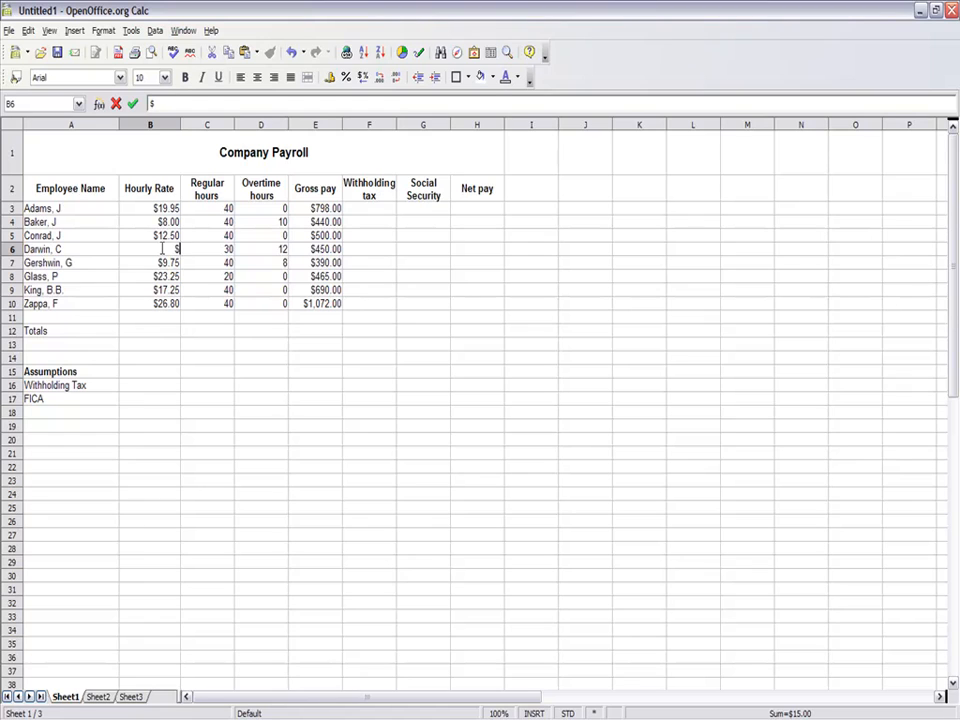
type("16.00")
key("Return")
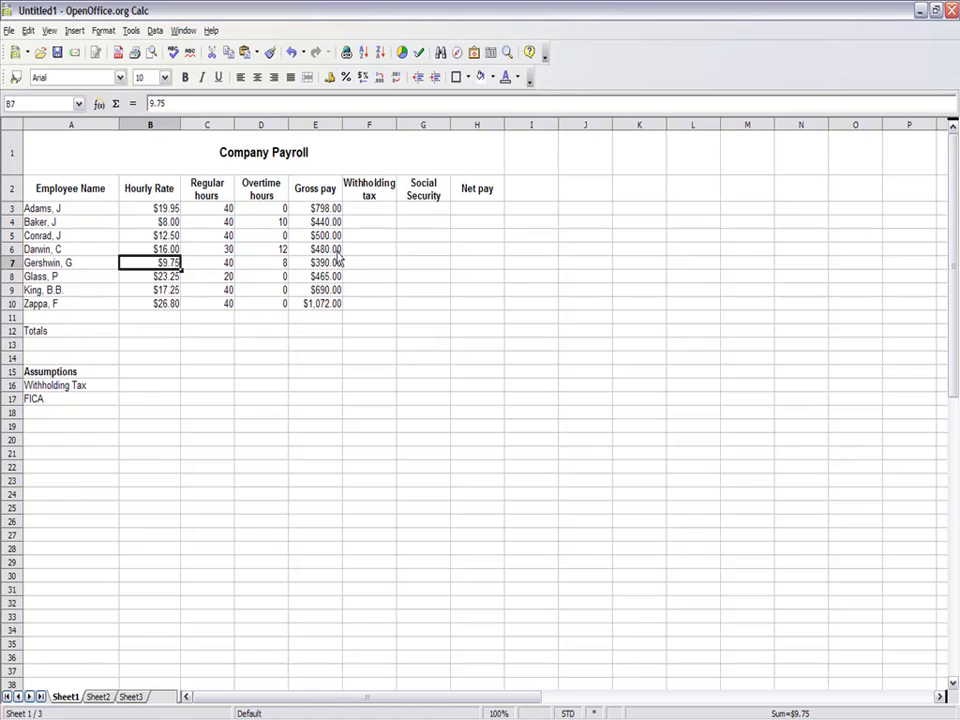
left_click(166, 251)
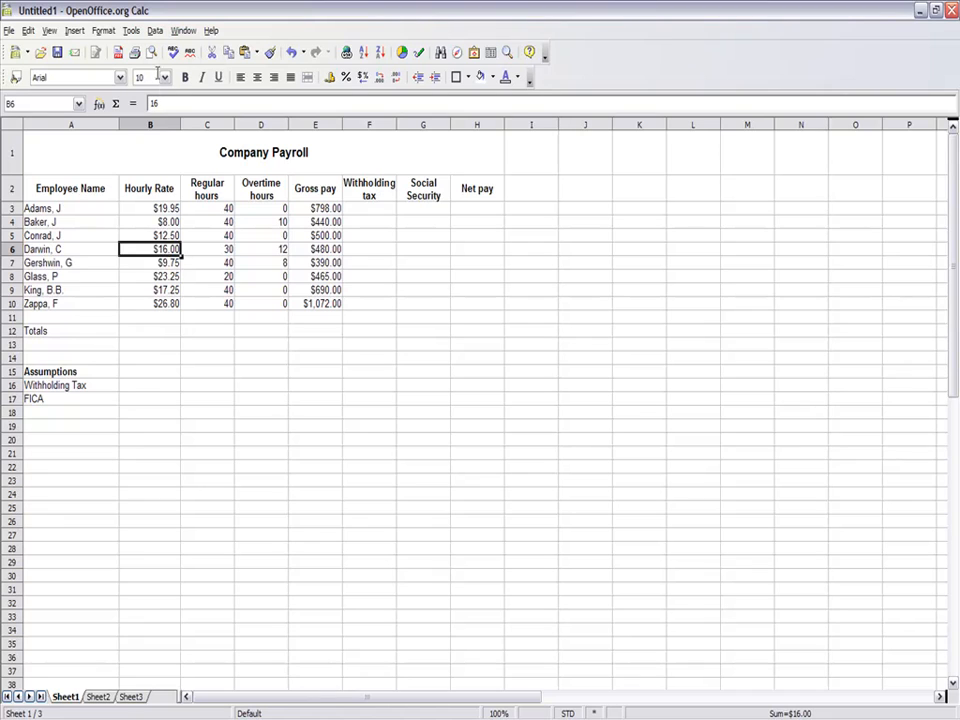
- Set the hourly rate in B6 to $15.00
left_click(159, 106)
key("BackSpace")
type("6")
key("BackSpace")
type("5")
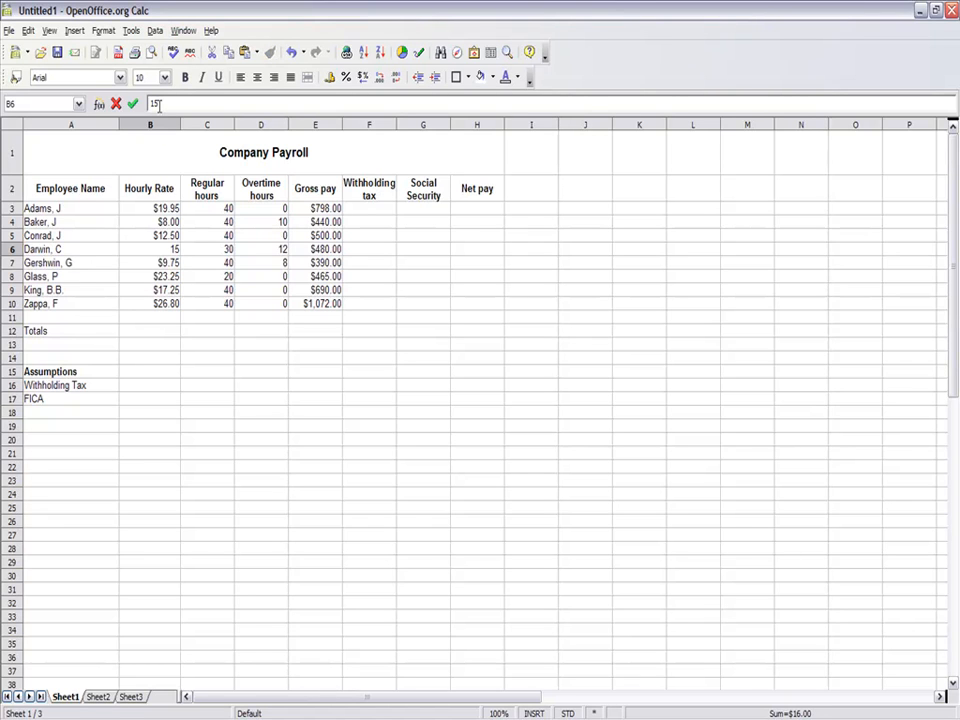
key("BackSpace")
key("BackSpace")
type("$15.00")
key("Return")
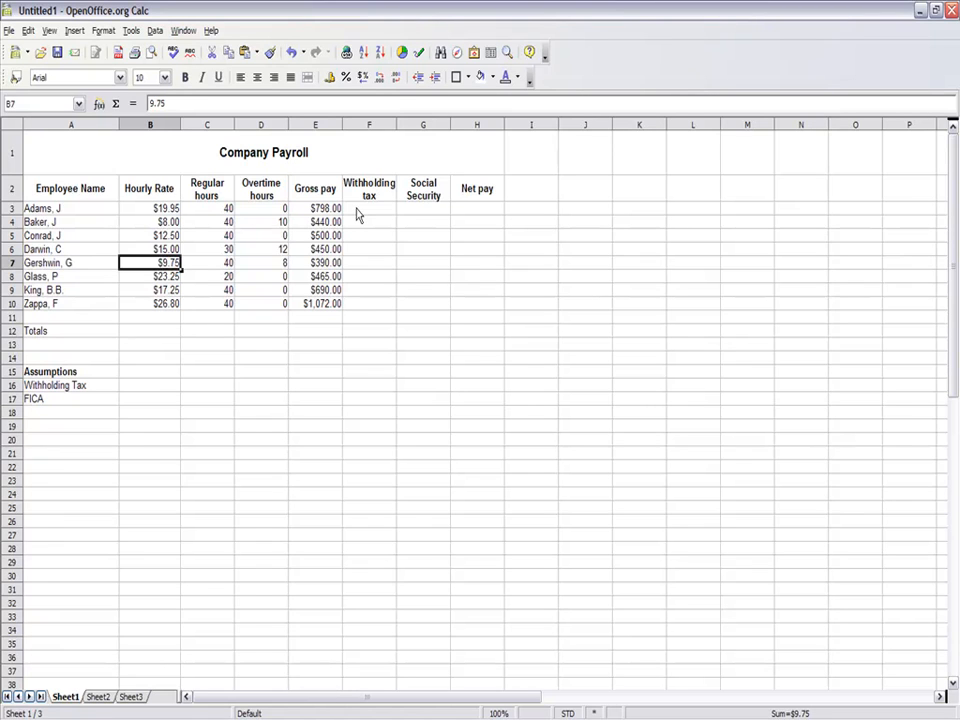
- Enter the withholding tax rate in B16 as .28 and format it as a percentage
left_click(358, 212)
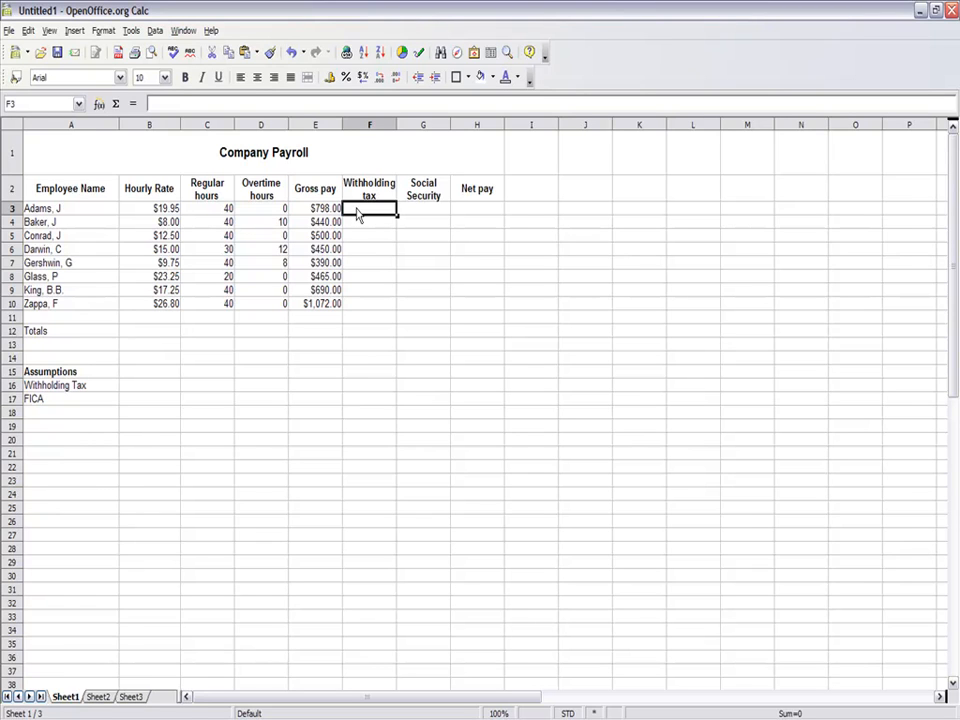
left_click(138, 391)
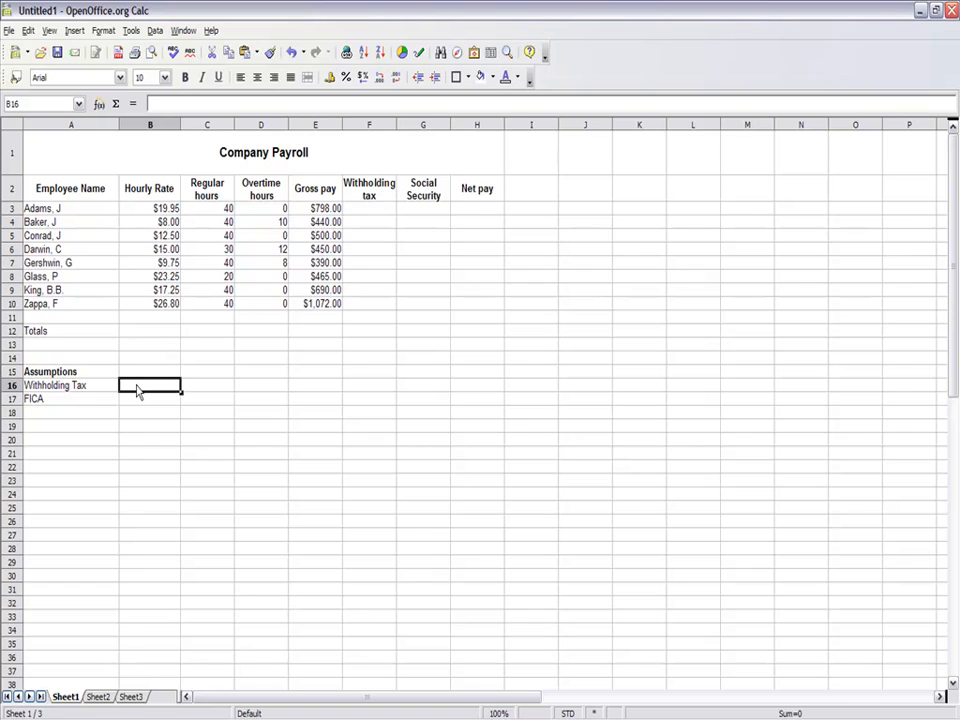
type("28")
left_click(347, 78)
type(".28")
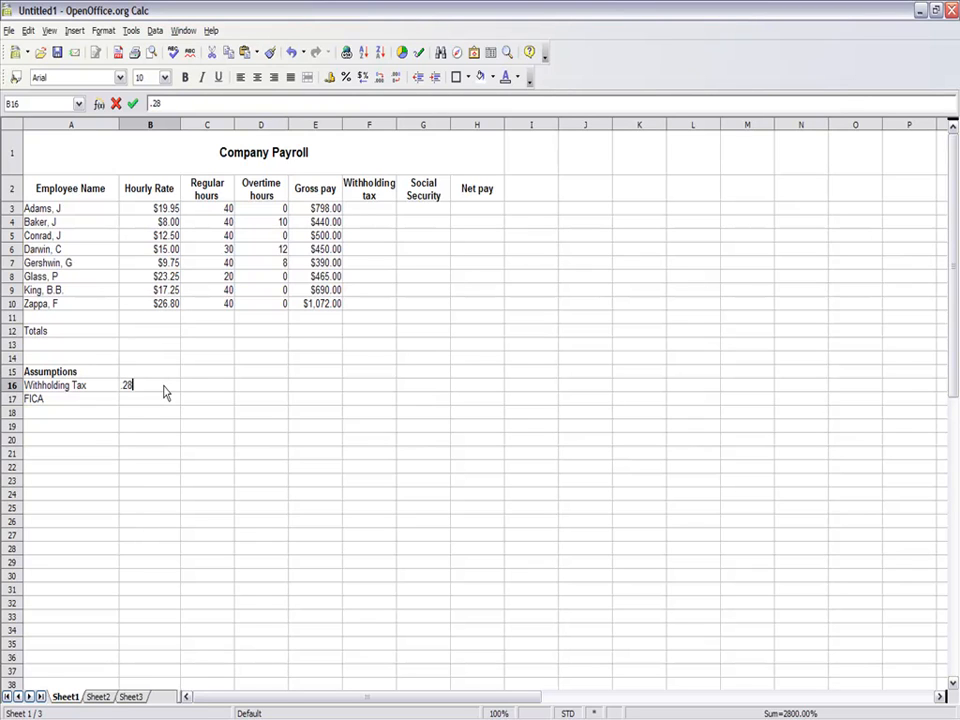
left_click(346, 77)
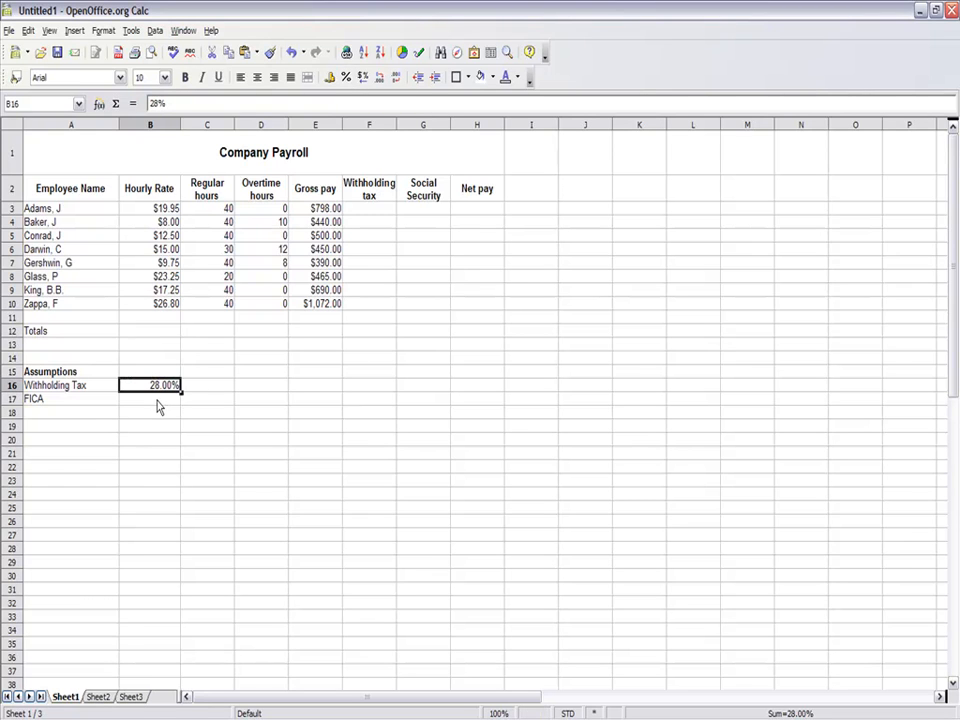
- Enter the FICA rate in B17 as .065 and format it as a percentage
left_click(157, 404)
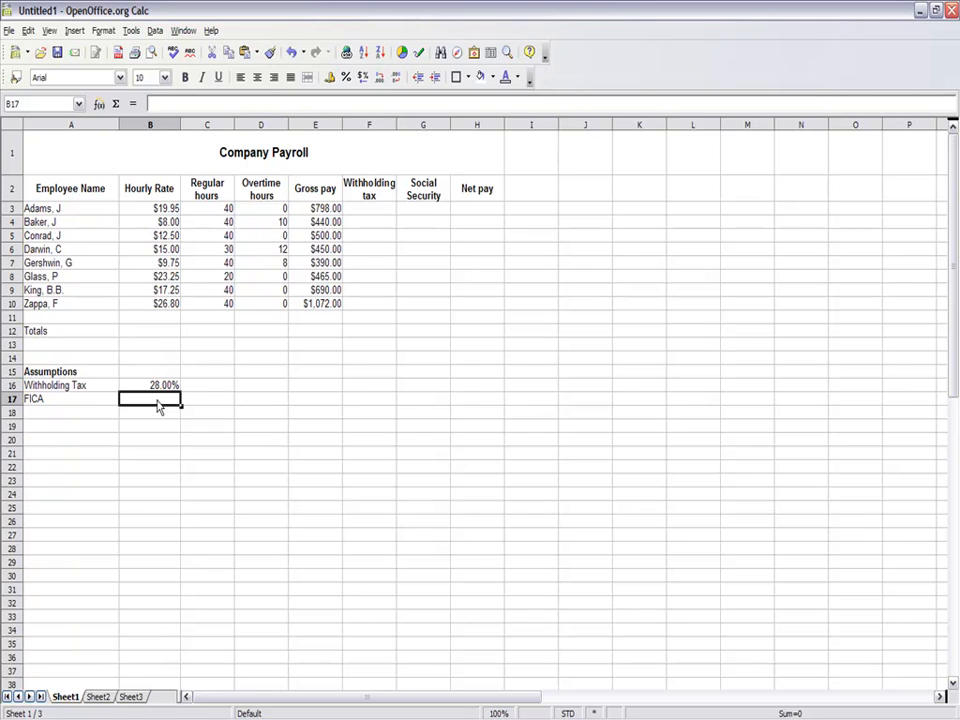
type(".65")
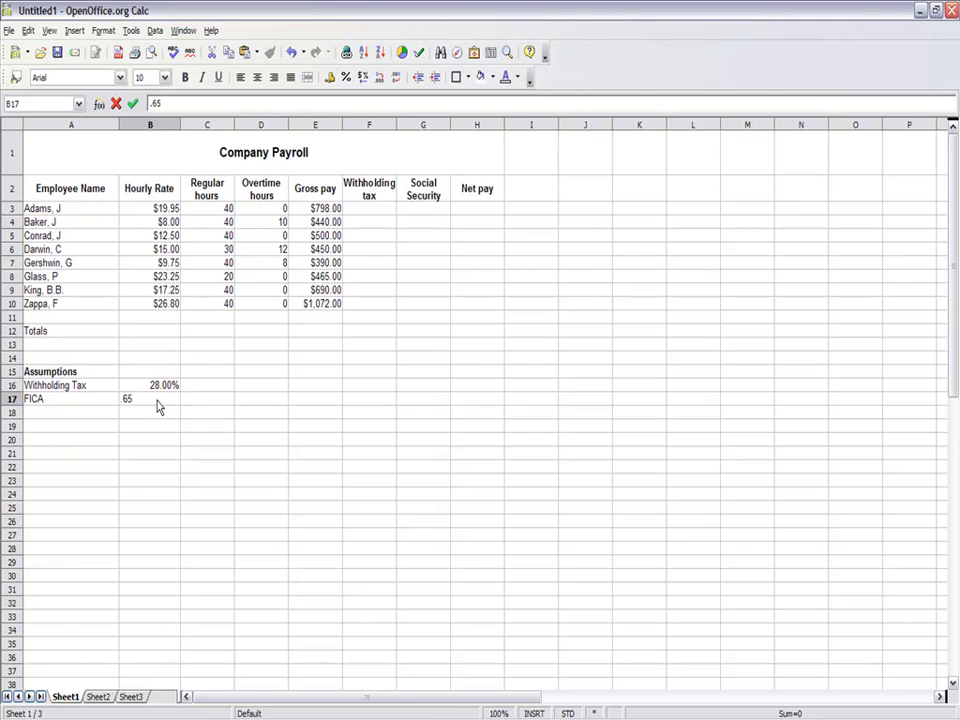
left_click(346, 79)
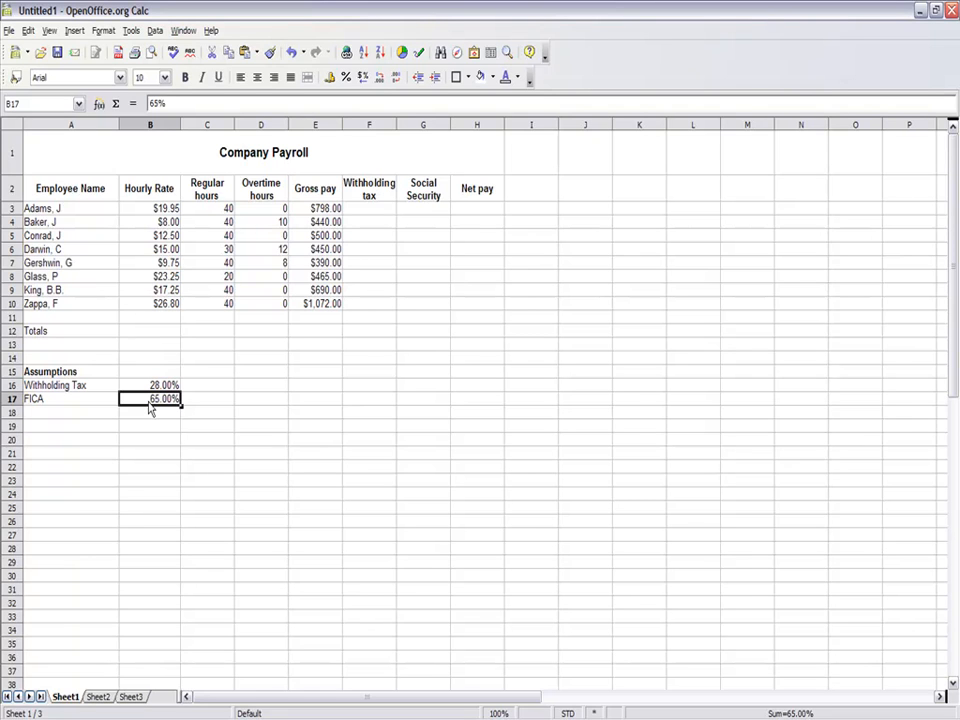
type("065")
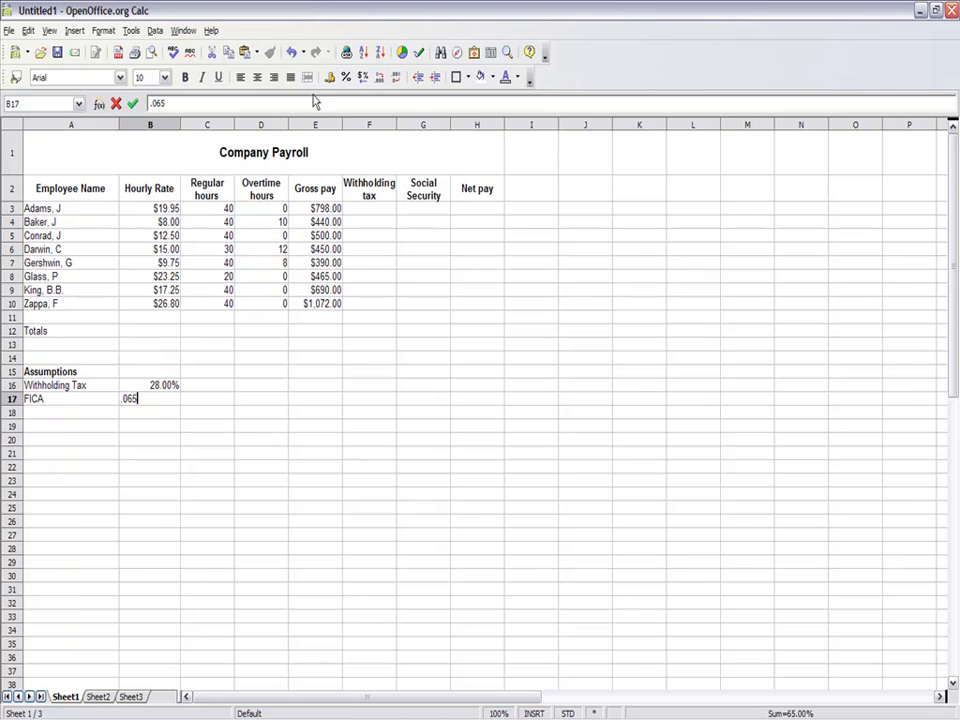
left_click(346, 77)
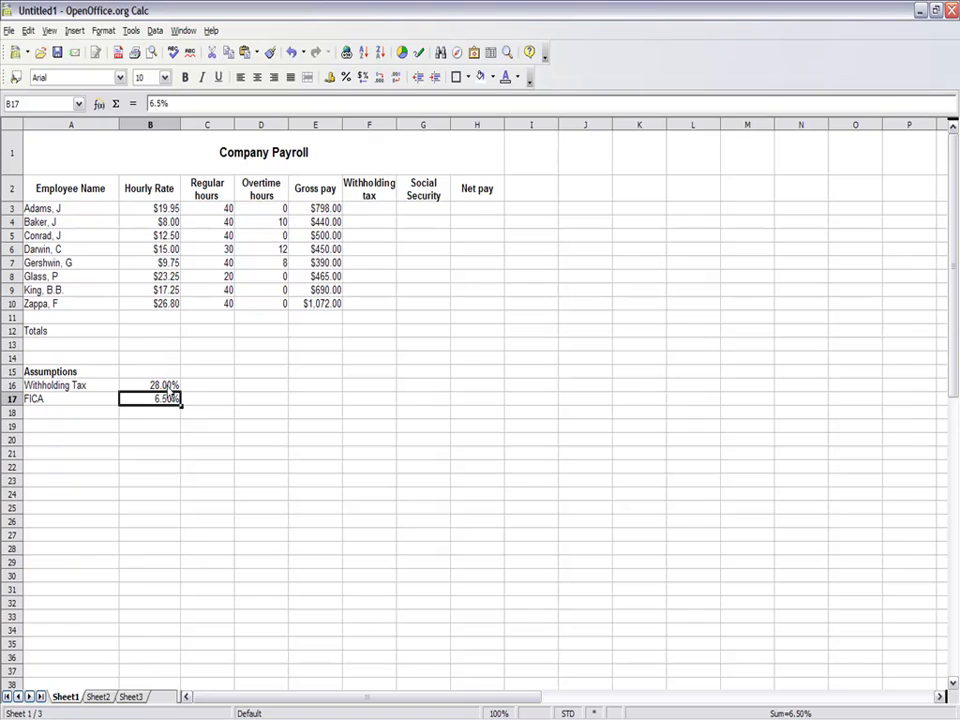
- Calculate the first employee's withholding tax in F3 with the formula =(E3*$B$16), keeping the tax rate reference absolute
left_click(357, 212)
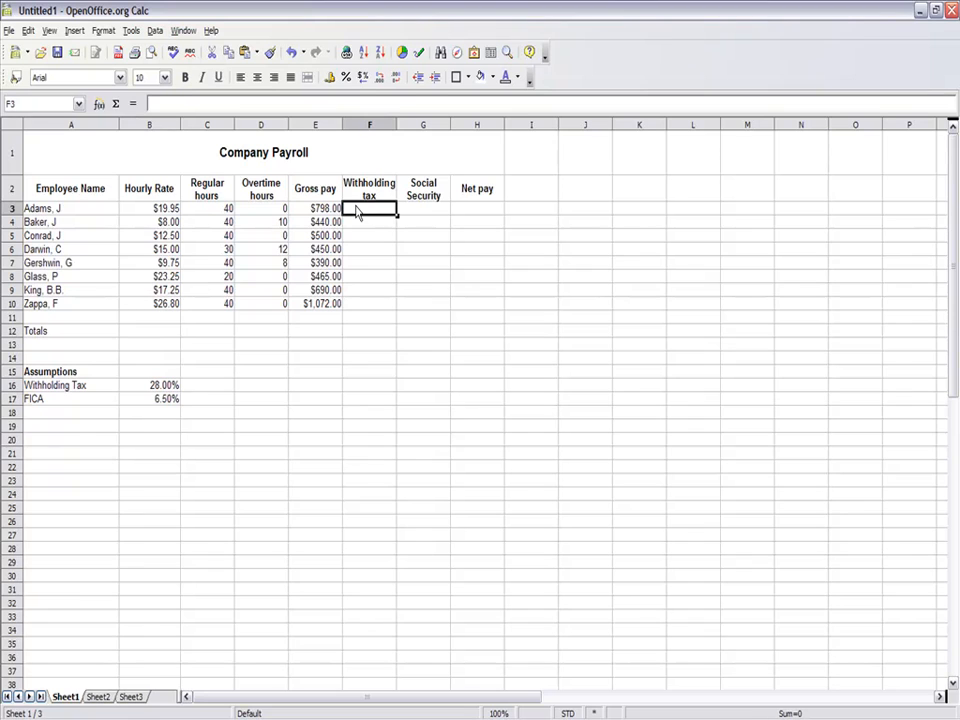
double_click(356, 210)
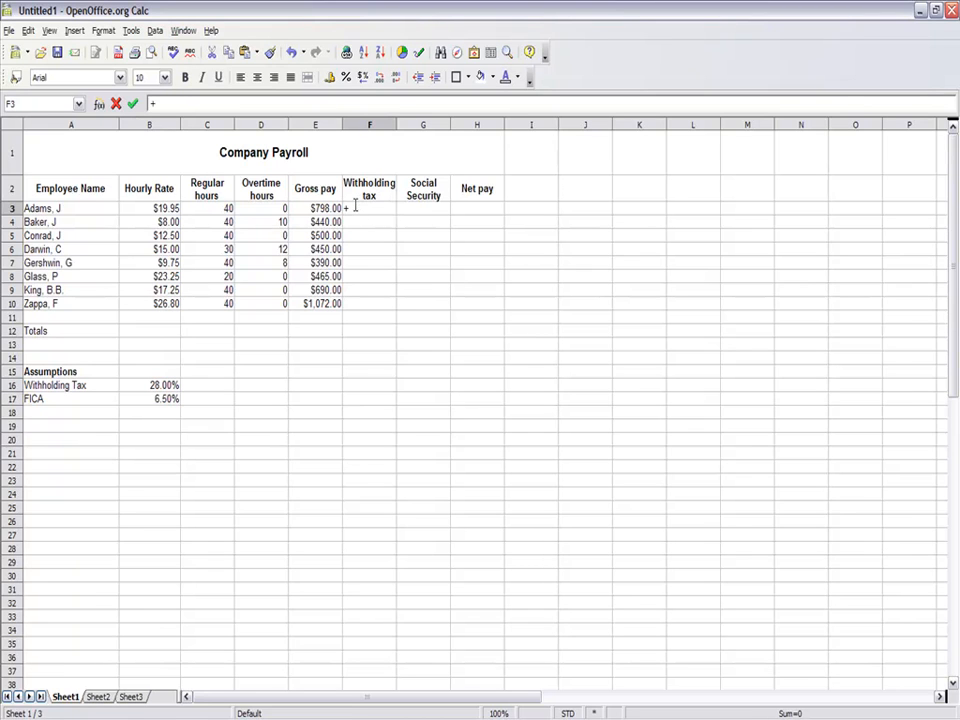
type("=(e3*")
type("$")
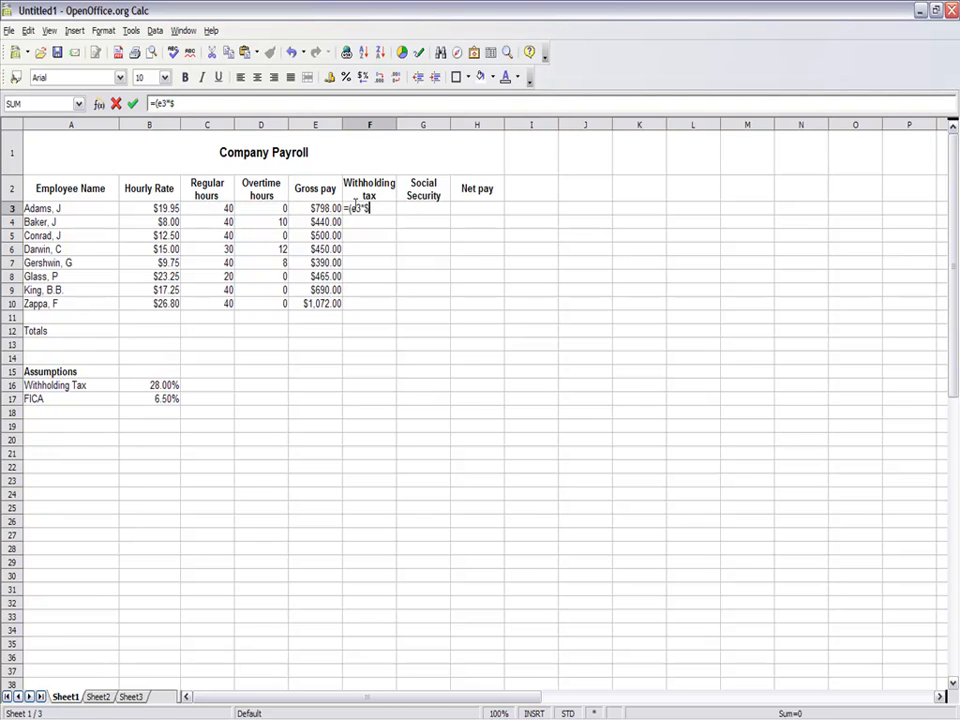
type("b$16)")
key("Return")
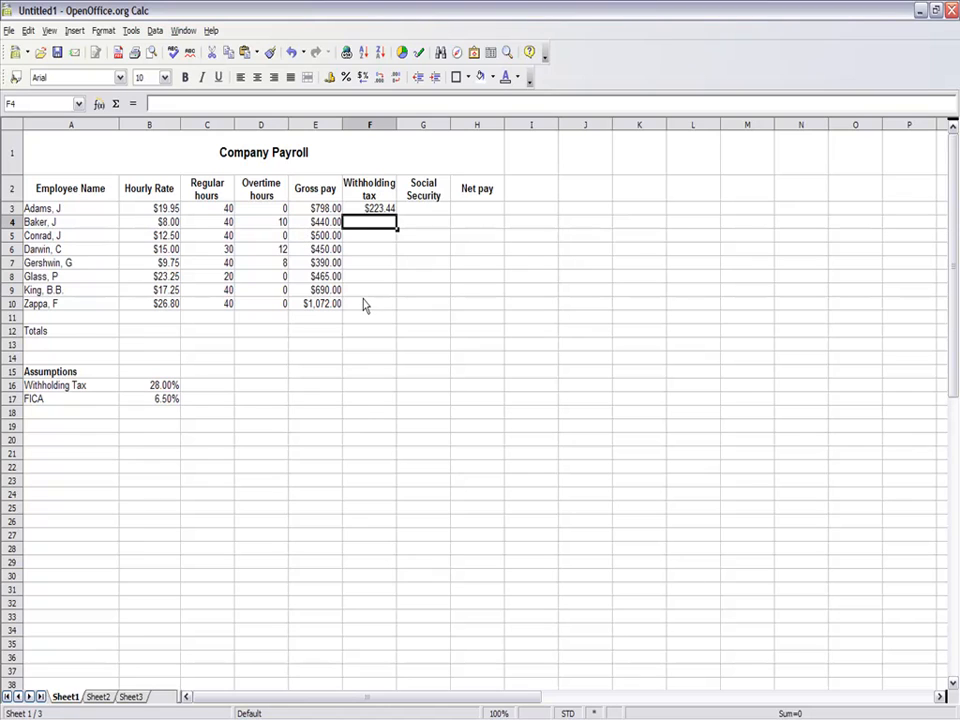
- Fill the withholding tax formula from F3 down through F10 and check the copied formulas in F4 to F6 against the rate in B16
left_click(388, 211)
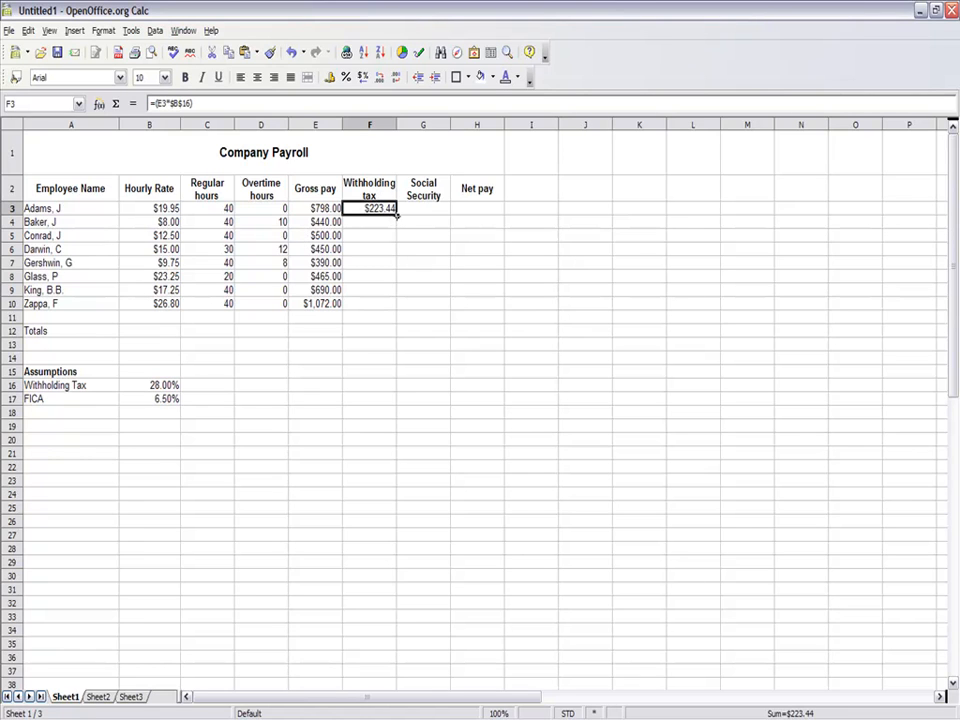
left_click_drag(396, 214, 396, 309)
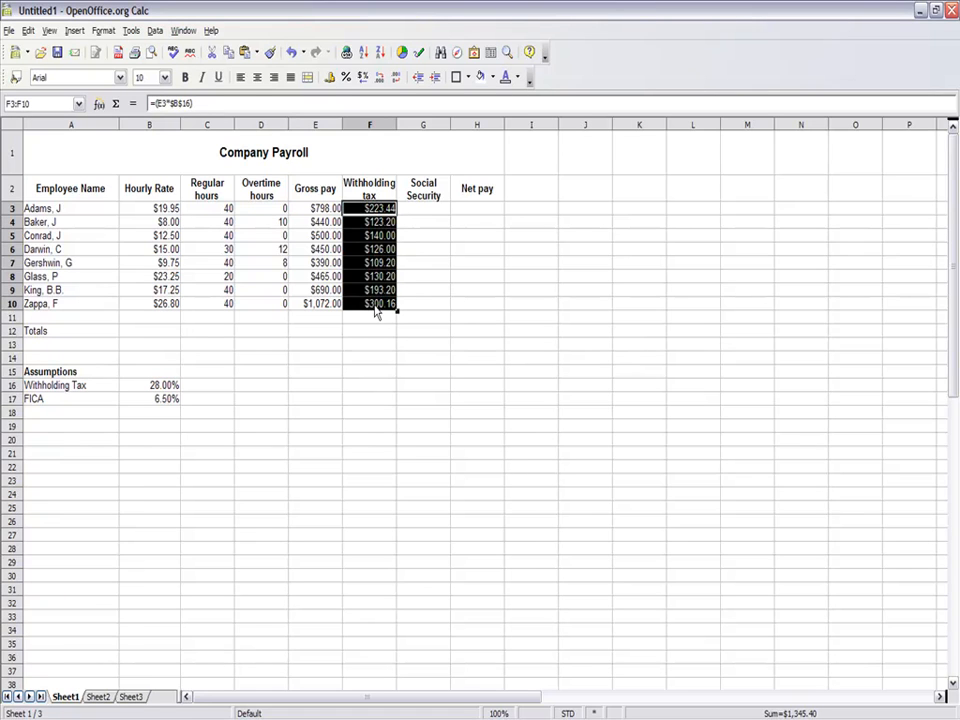
left_click(370, 222)
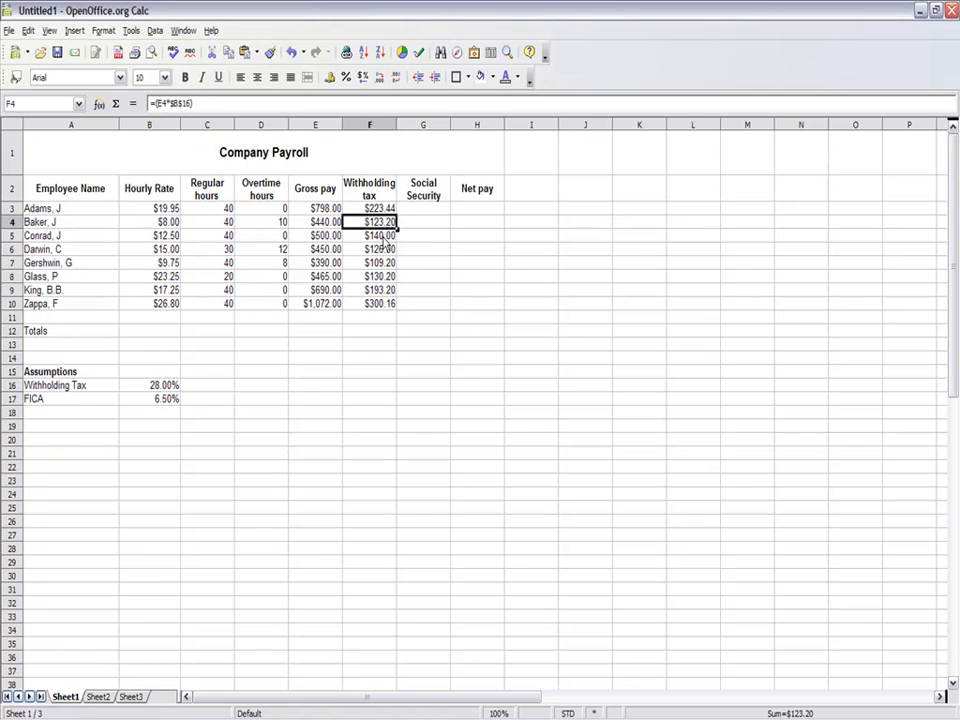
key("Down")
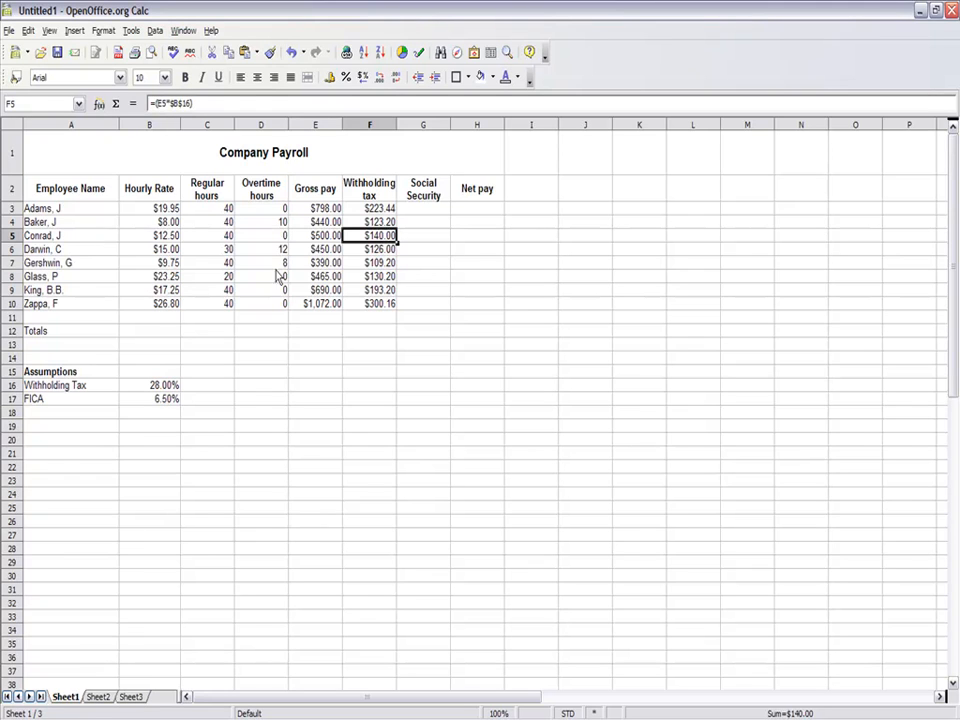
key("Down")
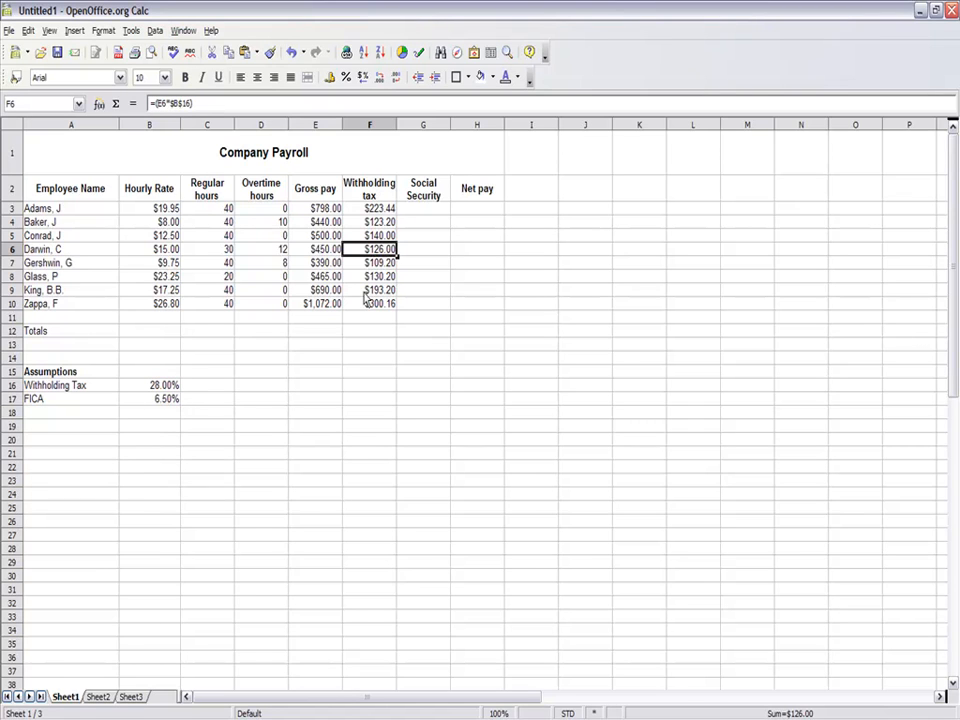
left_click(150, 388)
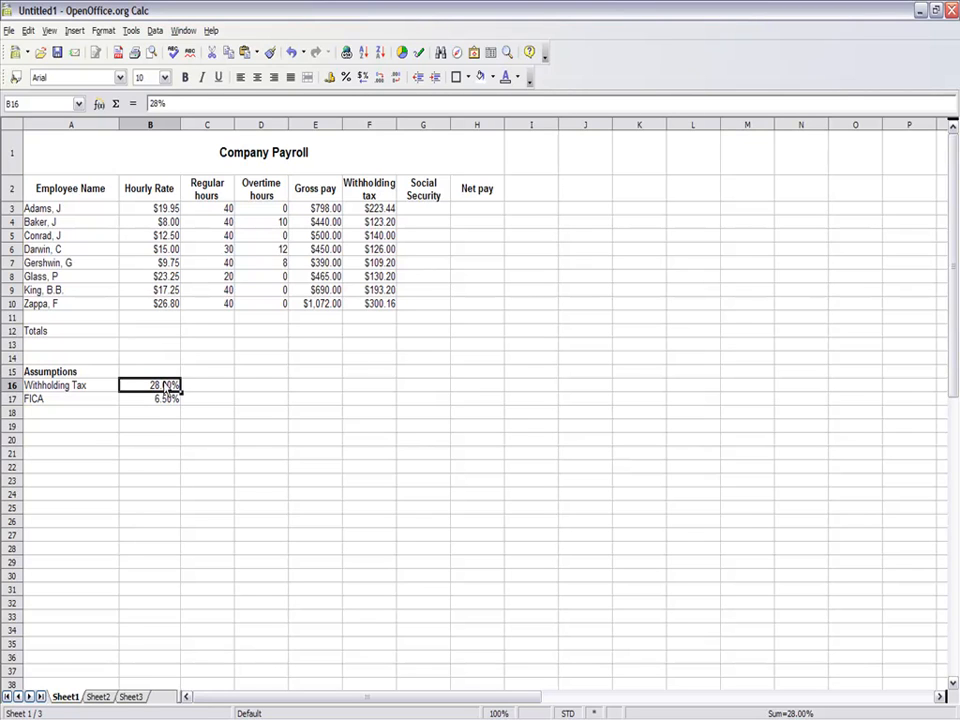
- Calculate the first employee's Social Security deduction in G3 with the formula =(E3*$B$17), keeping the FICA rate reference absolute
left_click(434, 210)
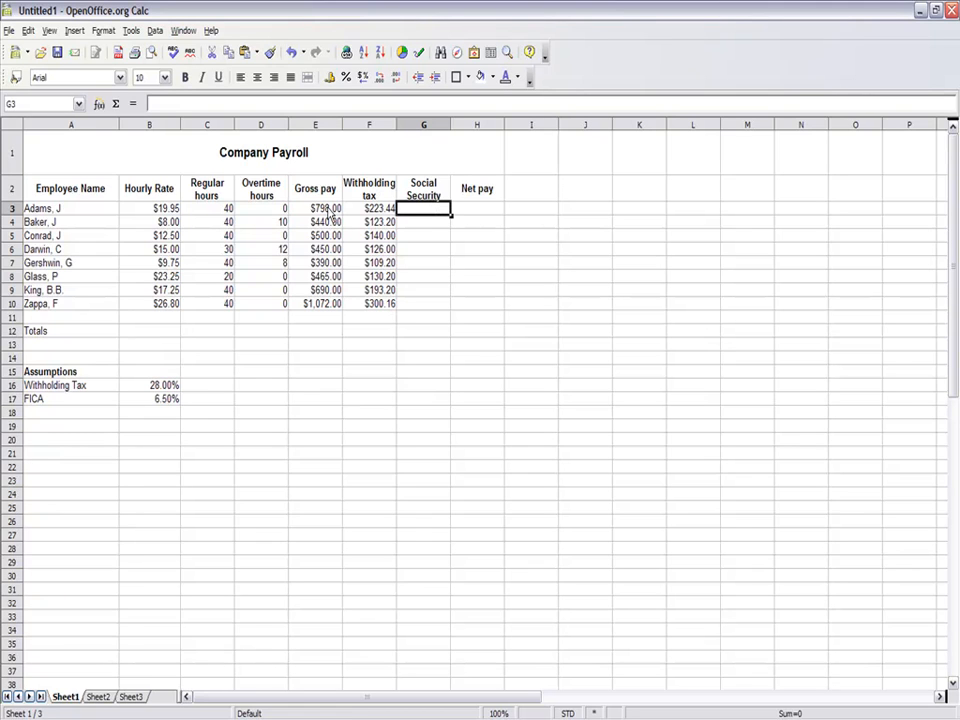
type("=(")
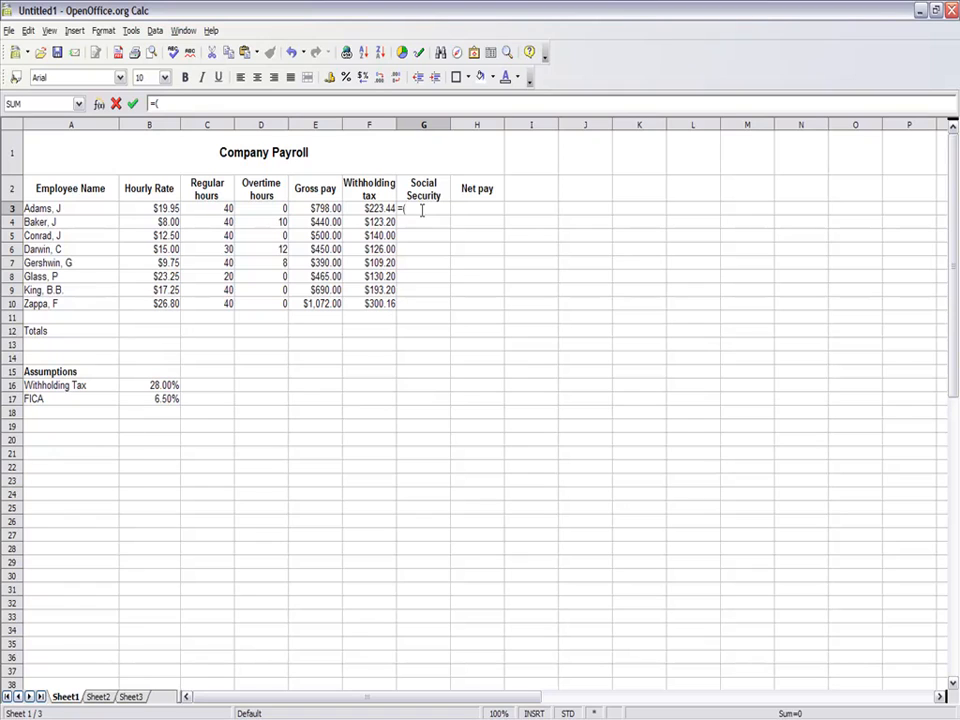
type("e3*")
type("$b$17")
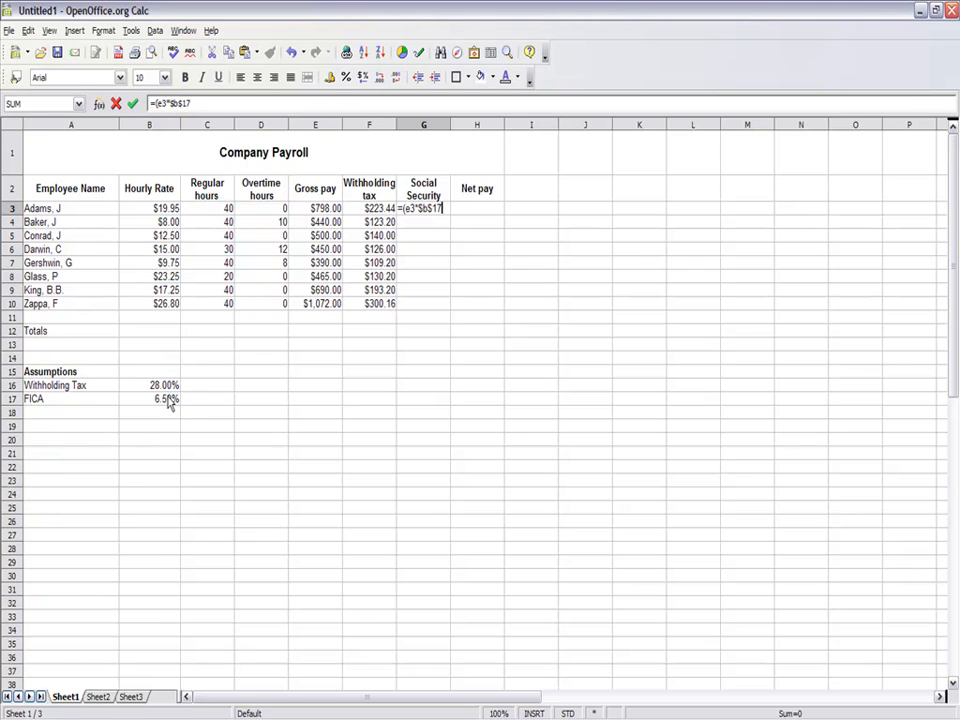
key("Return")
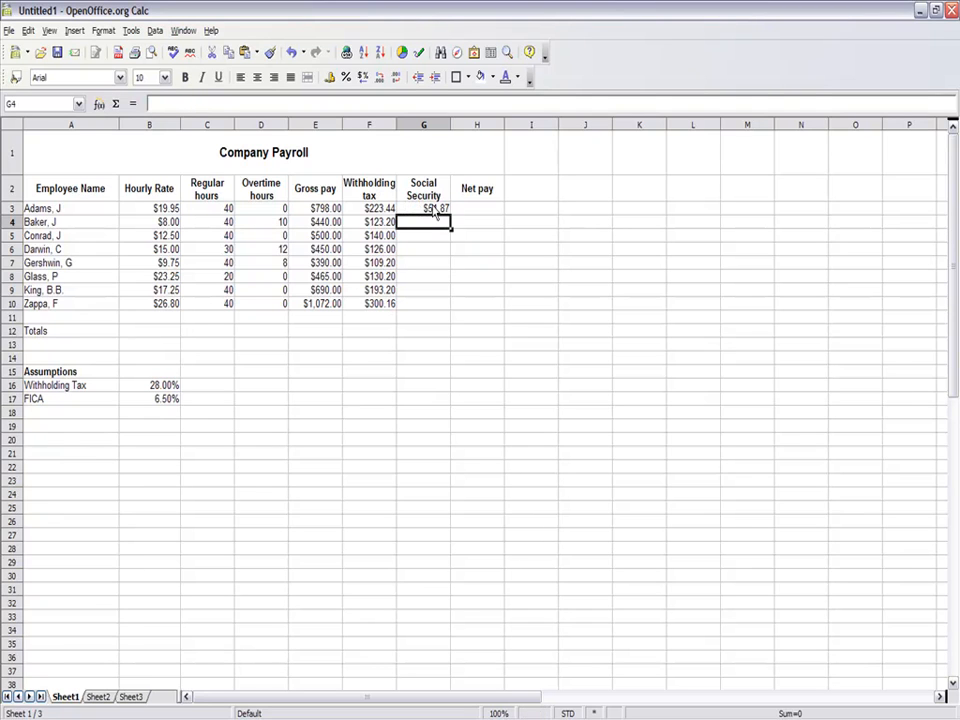
- Fill the Social Security formula from G3 down through G10 and check the copied formulas in G10, G9 and G8
left_click(436, 210)
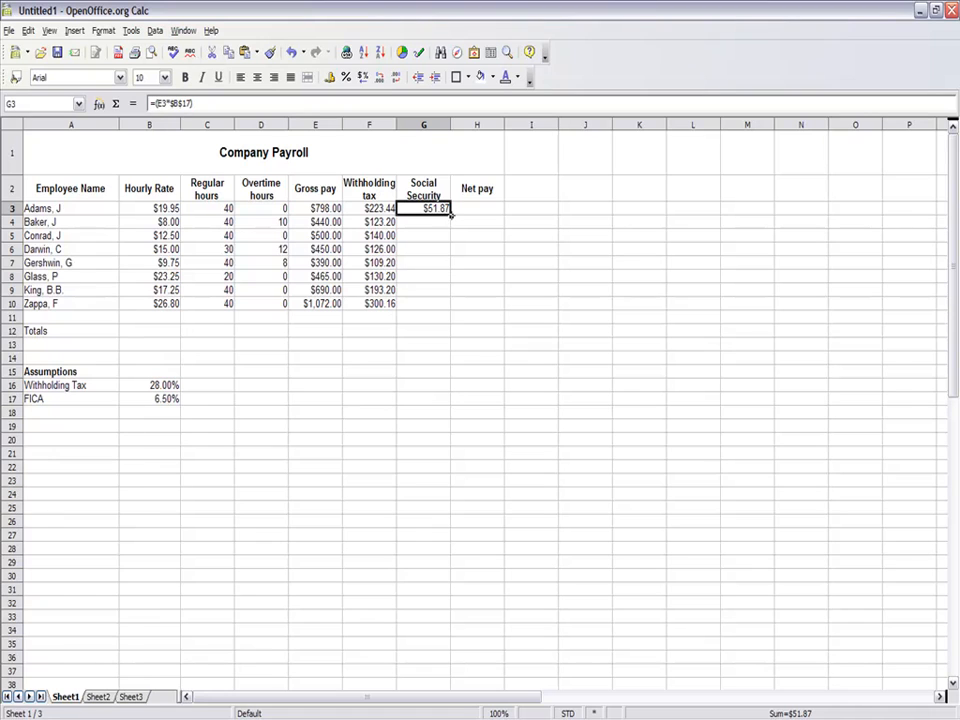
left_click_drag(451, 215, 452, 312)
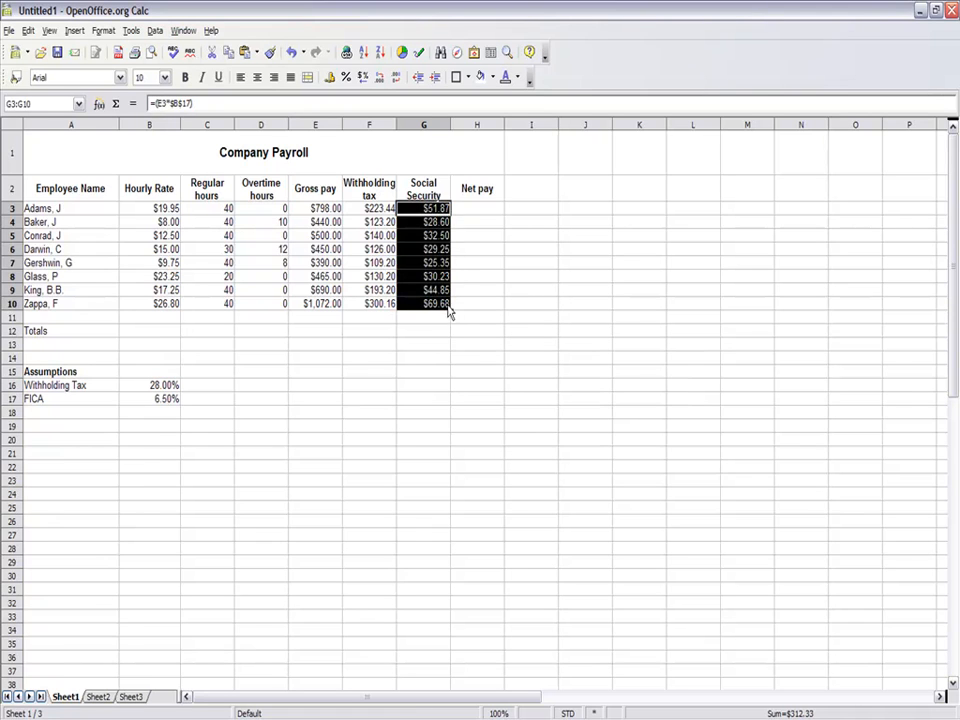
left_click(437, 305)
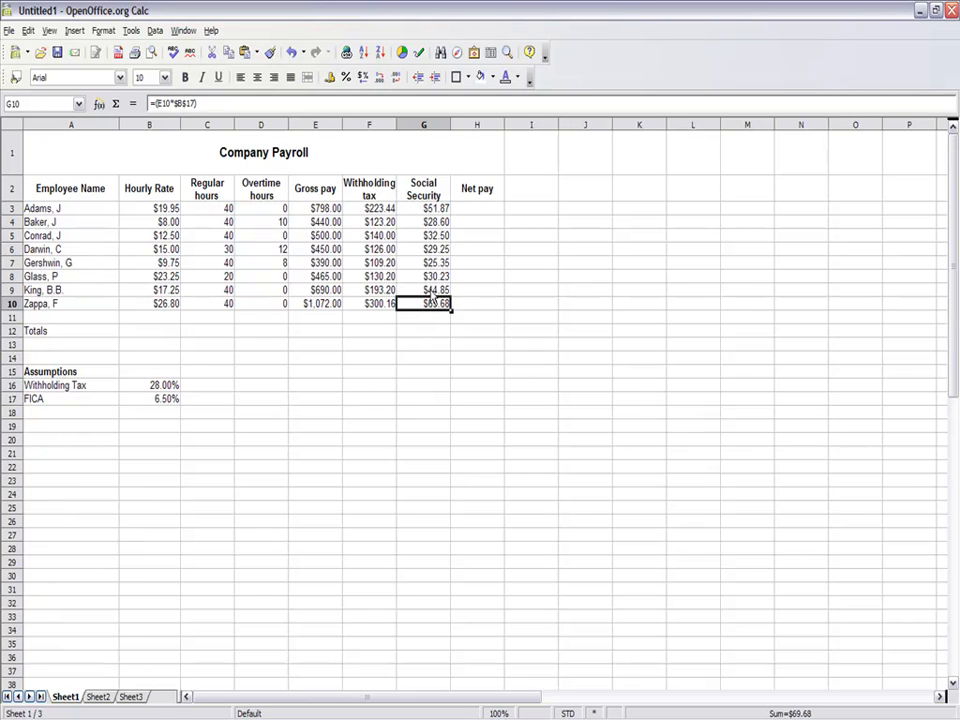
left_click(431, 290)
left_click(429, 279)
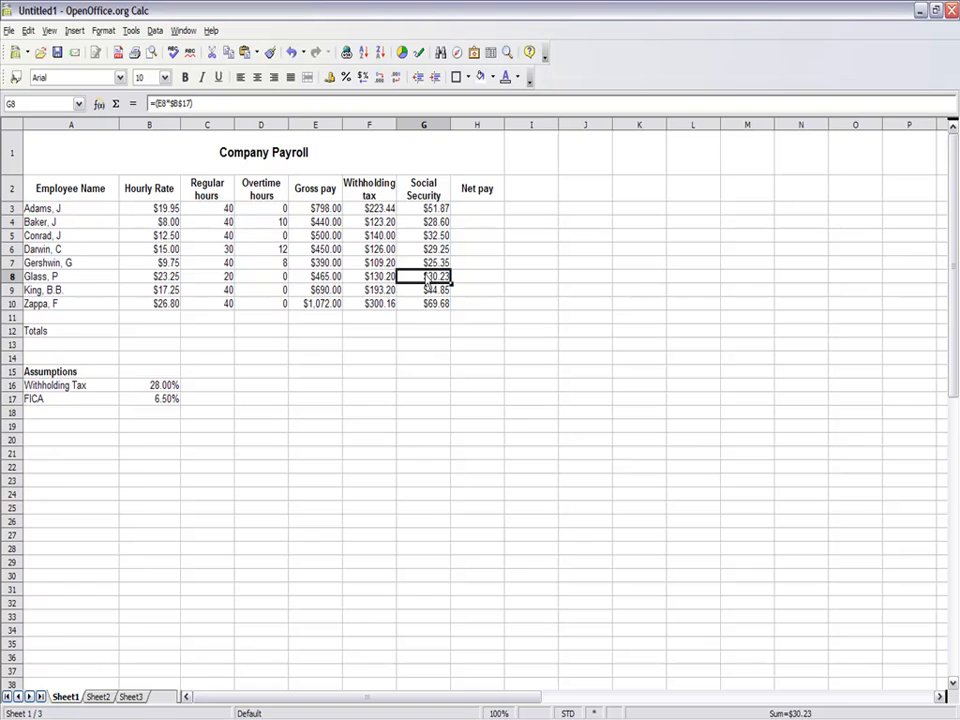
- Calculate the first employee's net pay in H3 with the formula =(E3-F3-G3) and reselect the cell
left_click(480, 209)
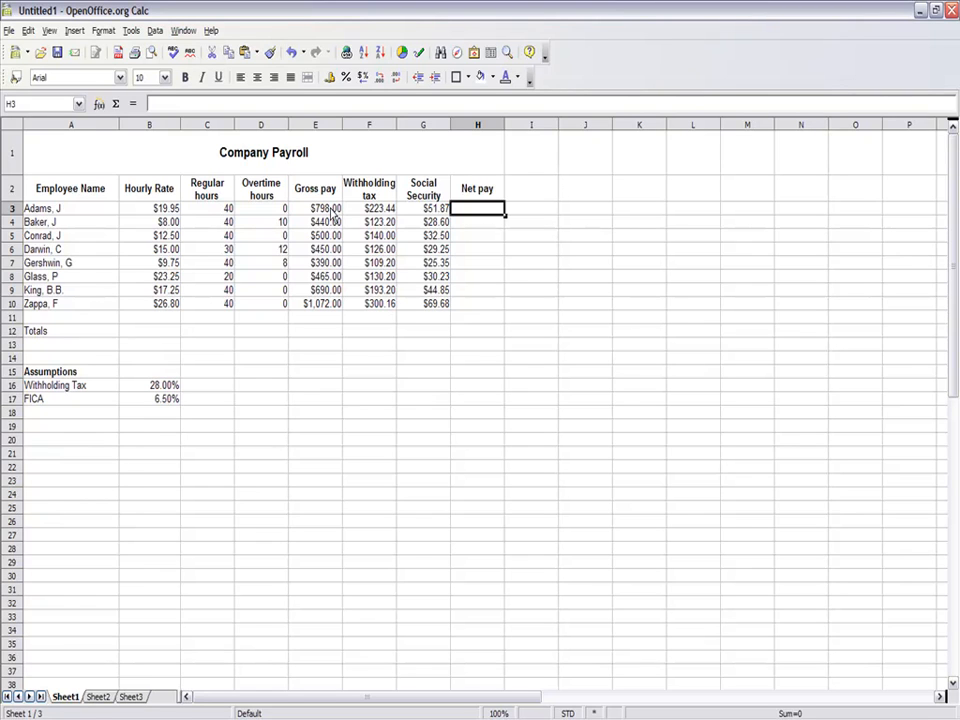
type("=(")
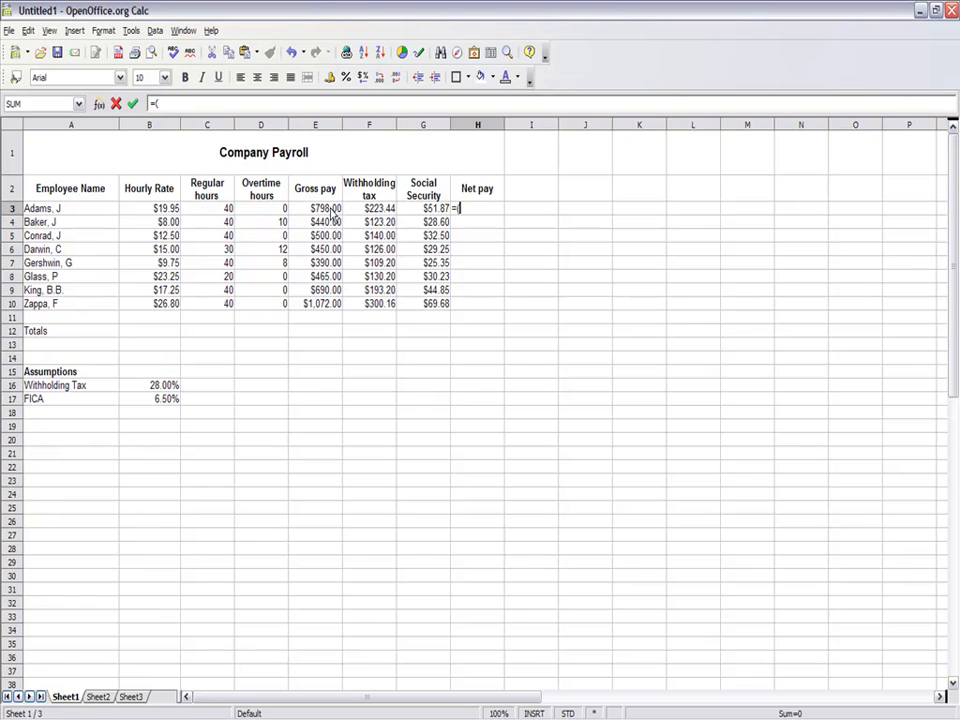
type("e3-f3-g3)")
key("Return")
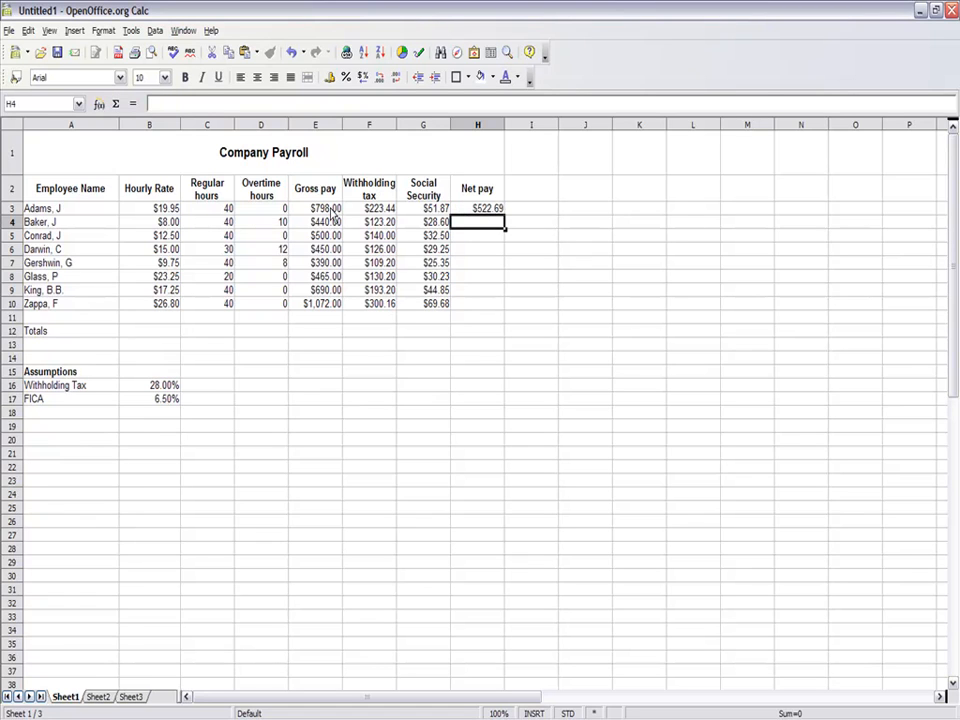
left_click(481, 211)
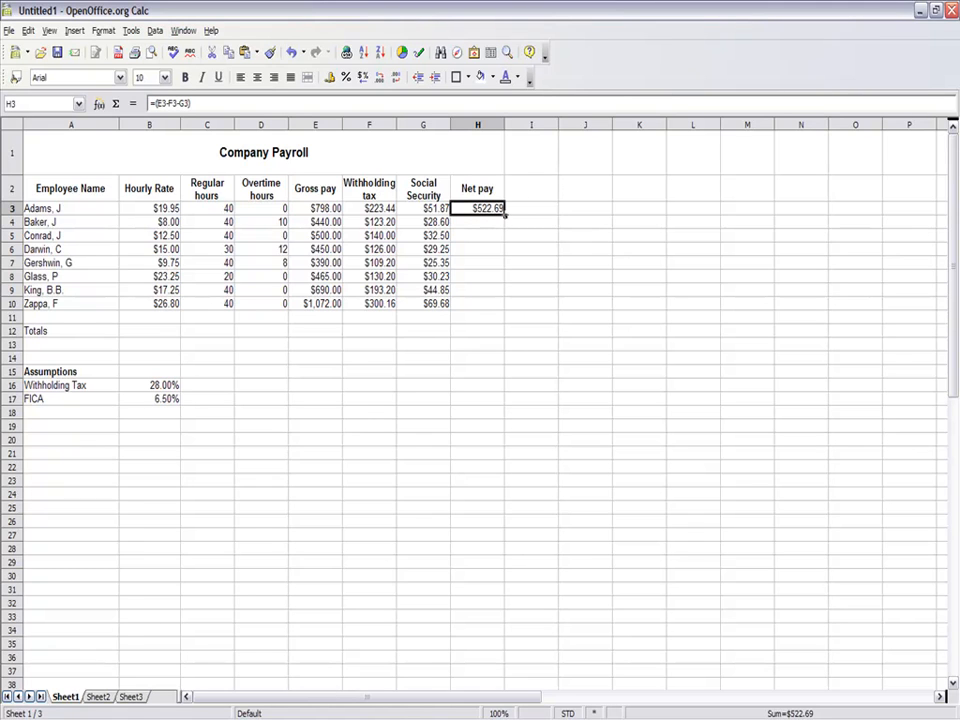
- Fill the net pay formula from H3 down through H10 for the remaining employees
left_click_drag(505, 214, 508, 322)
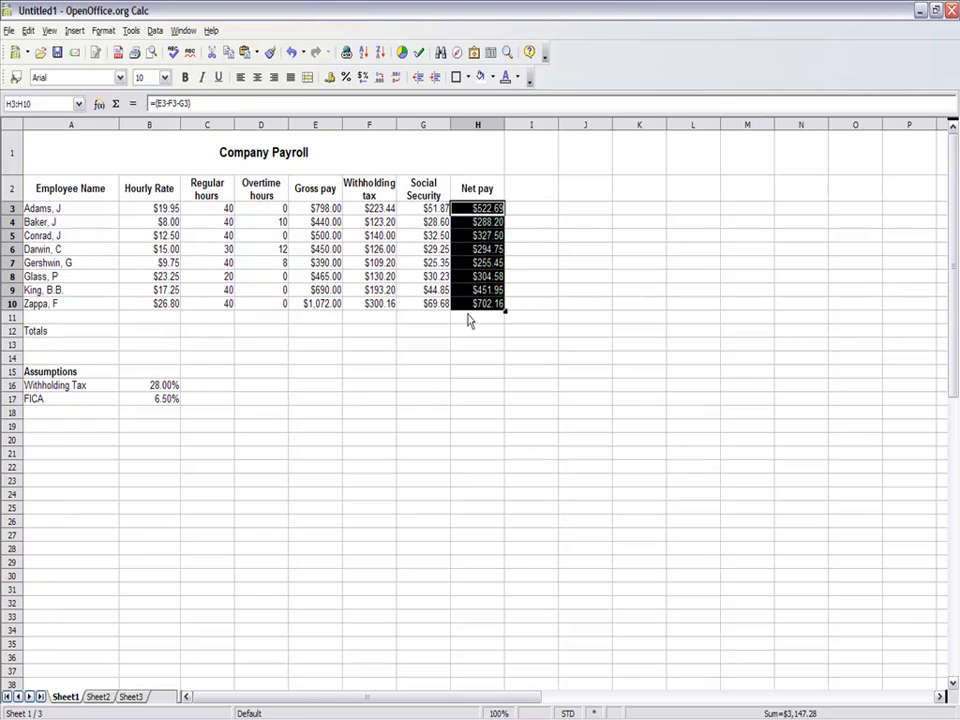
left_click(472, 317)
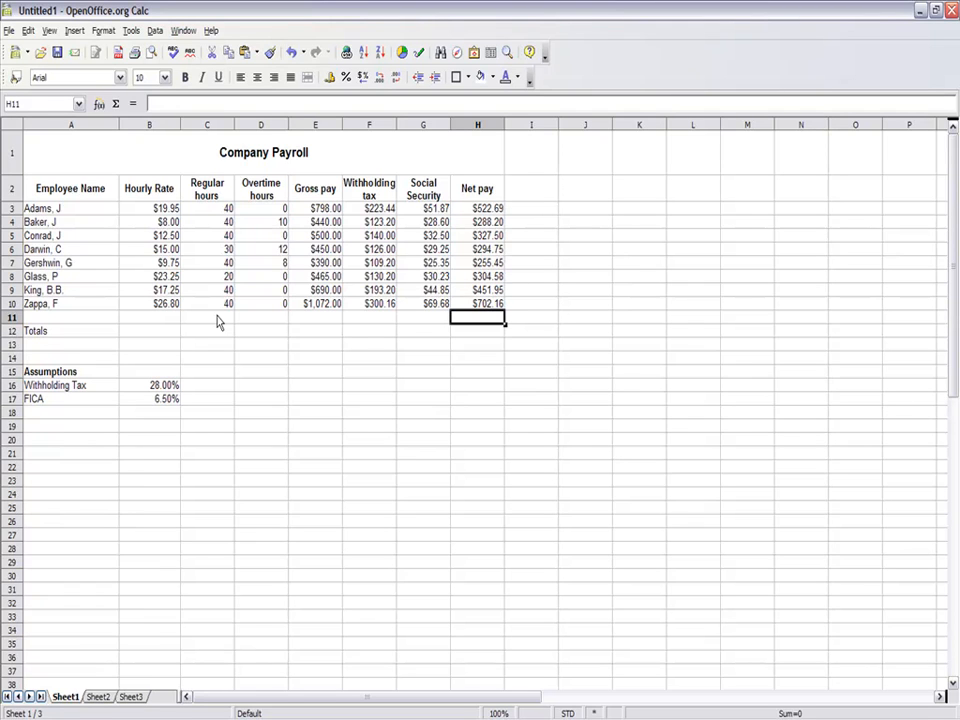
left_click(168, 334)
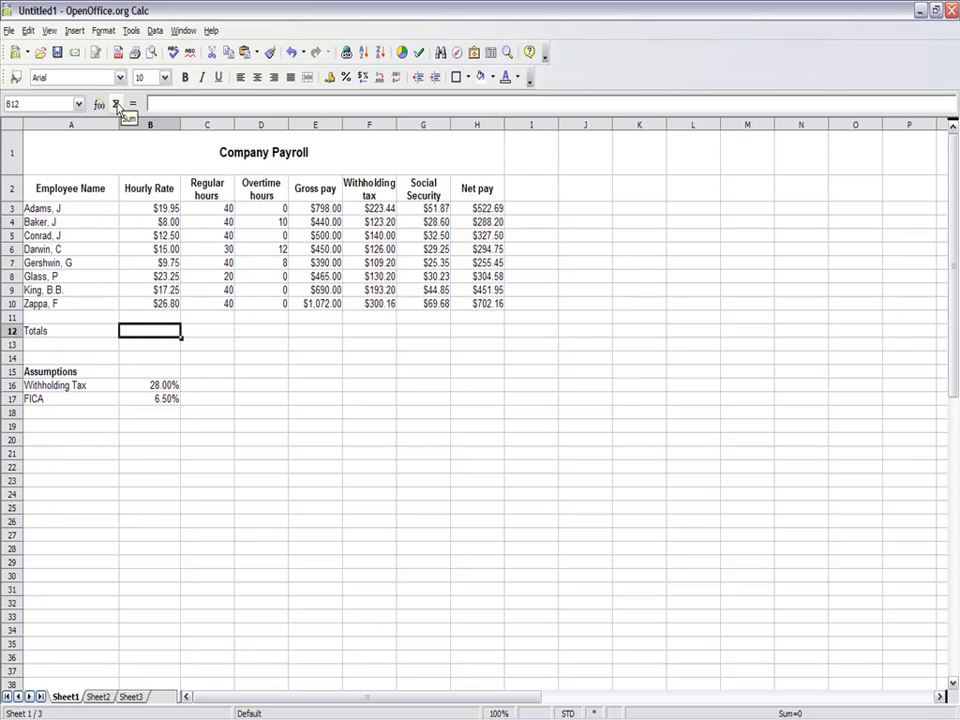
left_click(115, 104)
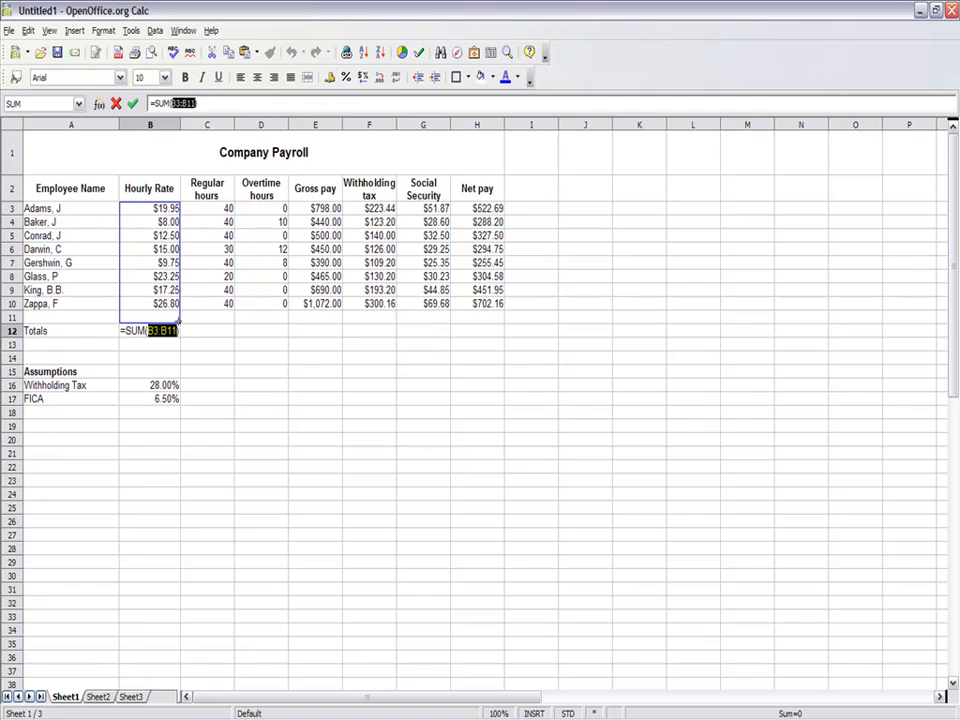
left_click_drag(178, 322, 178, 308)
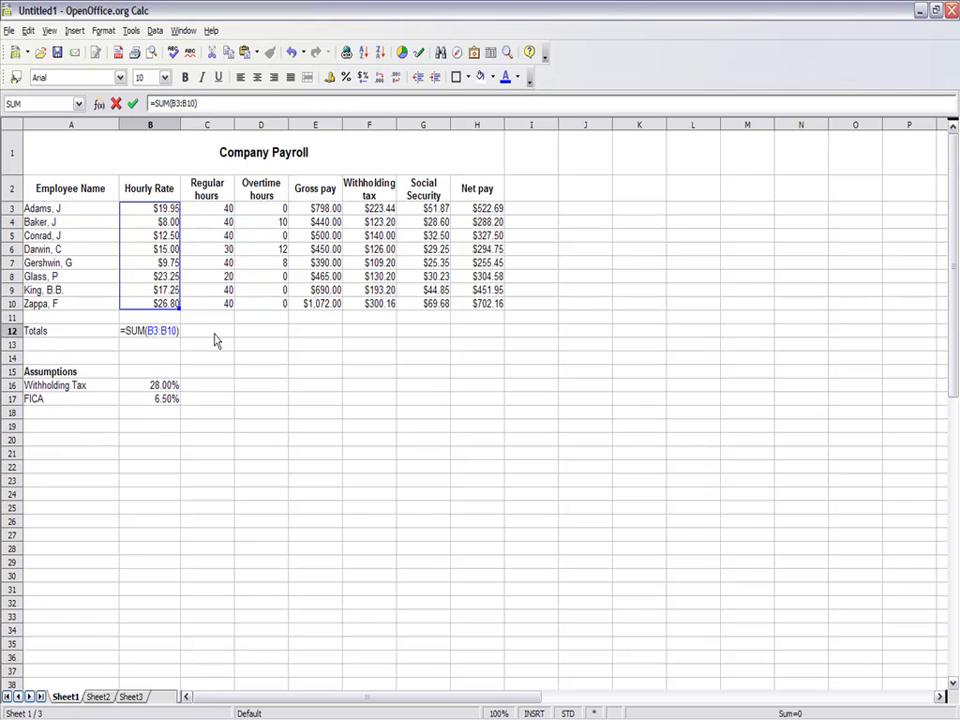
key("Return")
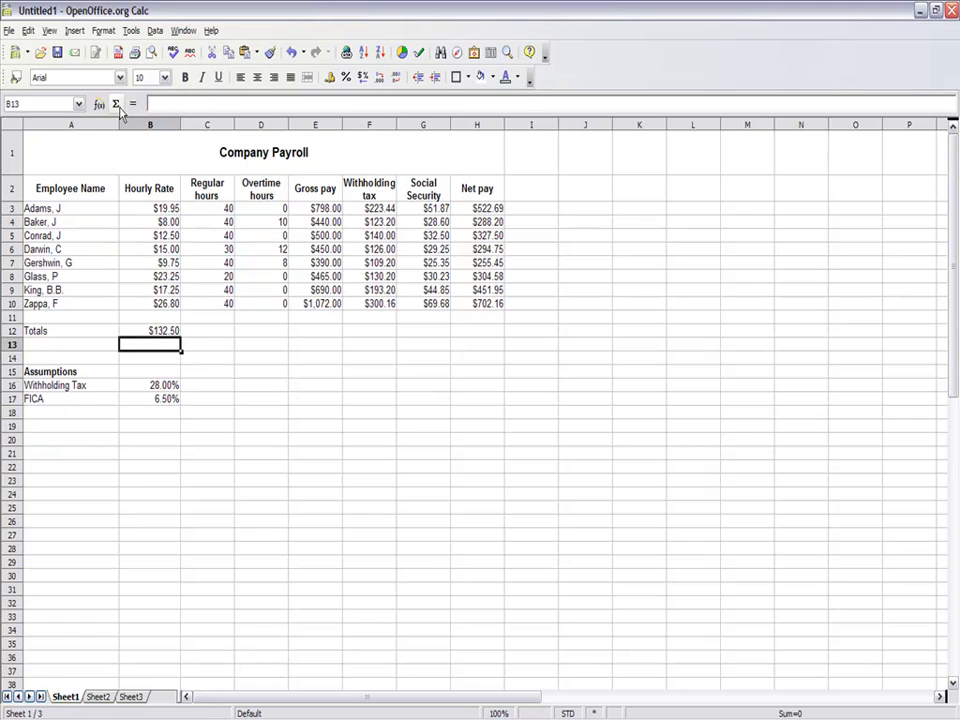
left_click(172, 333)
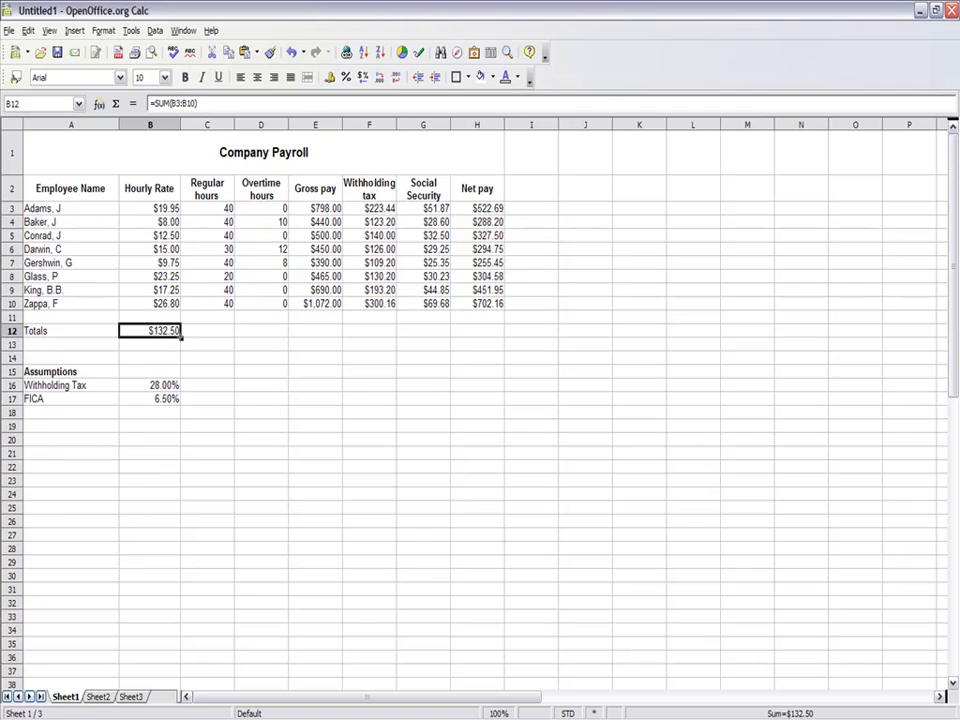
left_click_drag(184, 337, 500, 336)
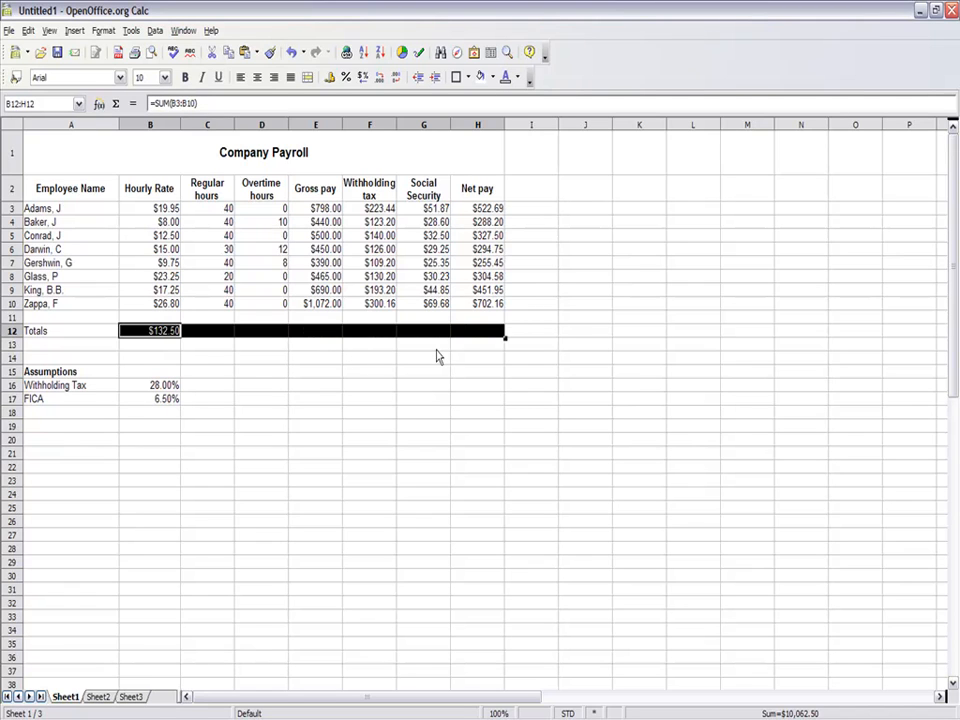
key("ctrl+z")
key("ctrl+z")
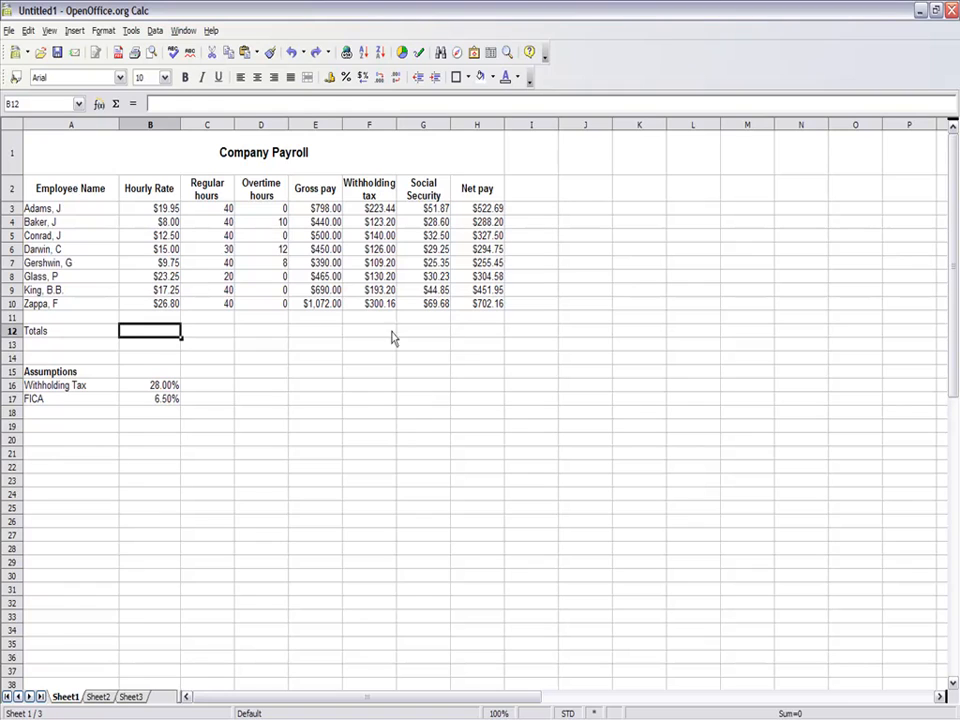
- Total the hourly rates in B12 with =SUM(B3:B10), fill the sum across through H12, and check the copied formula in C12
left_click(116, 106)
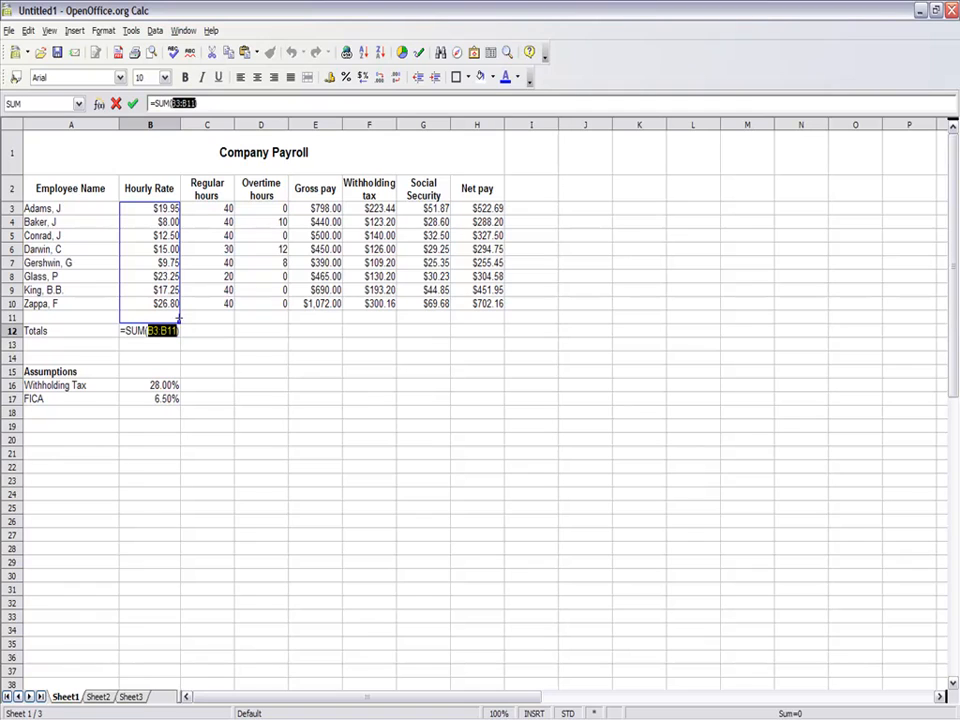
left_click_drag(180, 321, 180, 307)
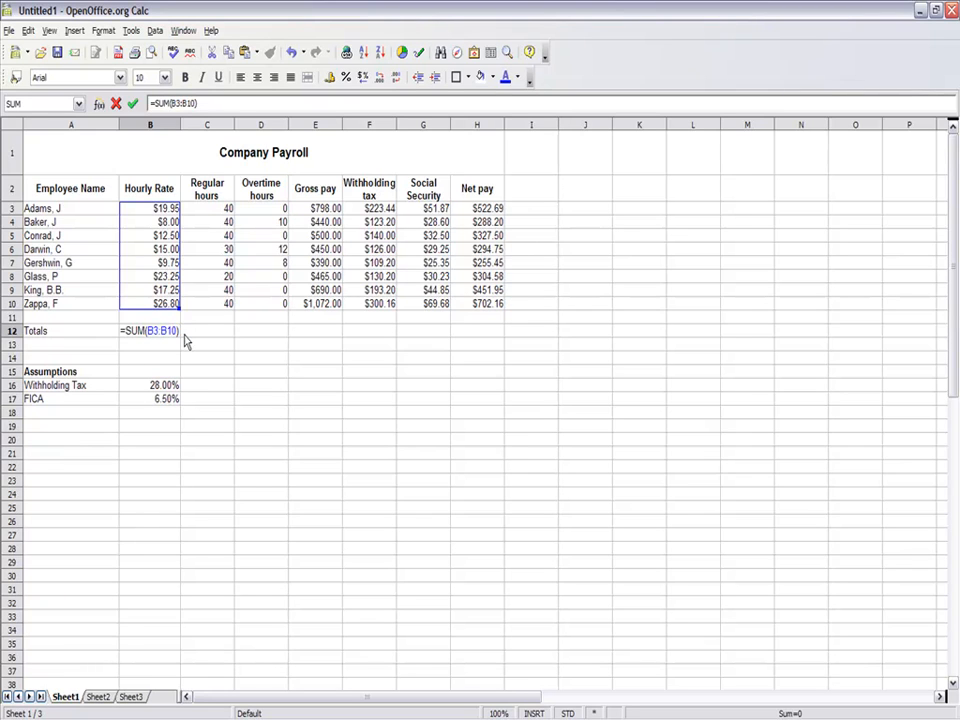
key("Return")
left_click(169, 335)
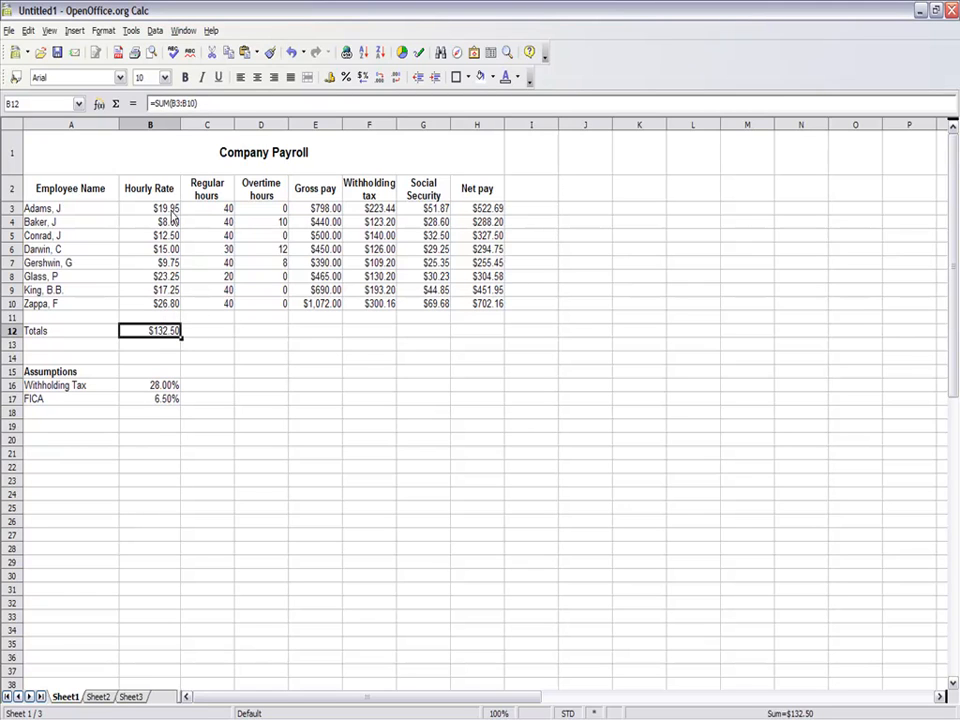
left_click_drag(181, 337, 500, 348)
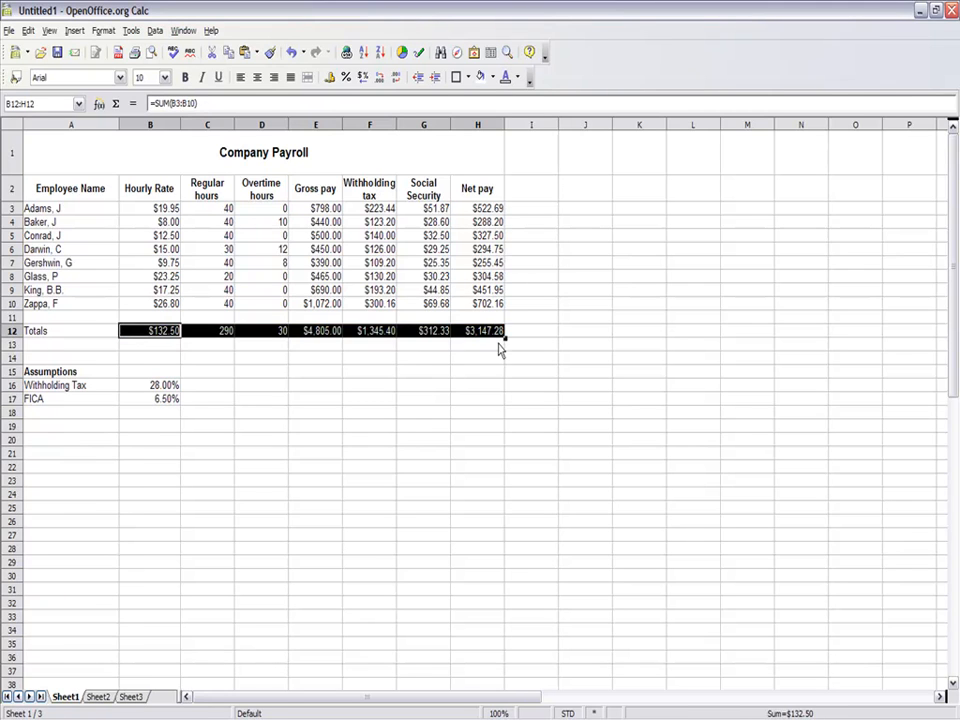
left_click(226, 336)
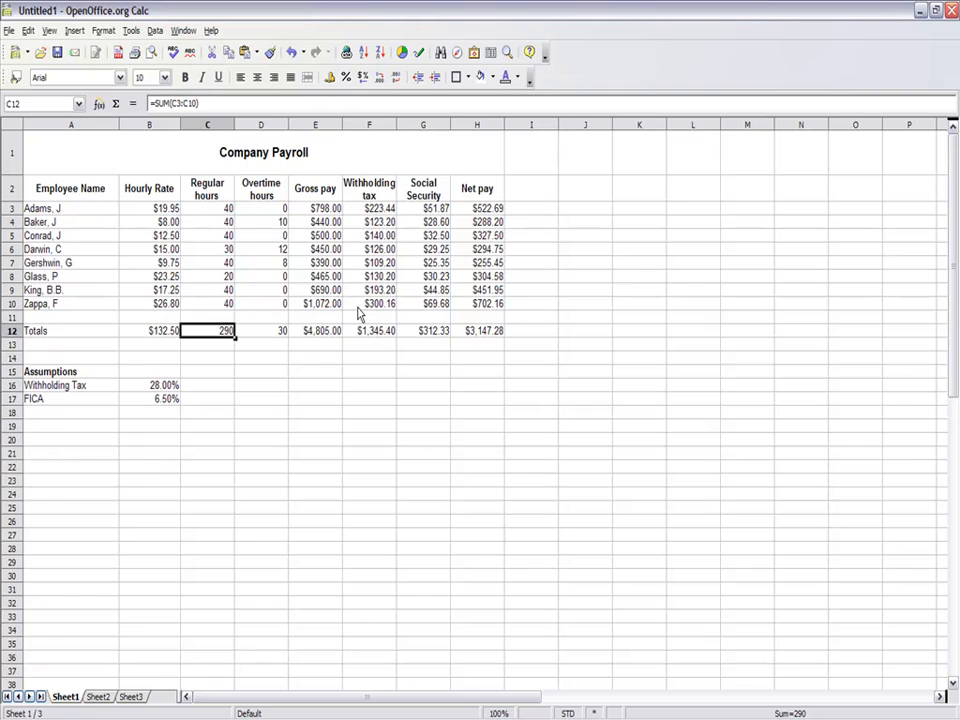
- Compare the gross pay formulas in E7, E6, E3 and E4 for an overtime term, recopying the E6 formula into E7
left_click(330, 263)
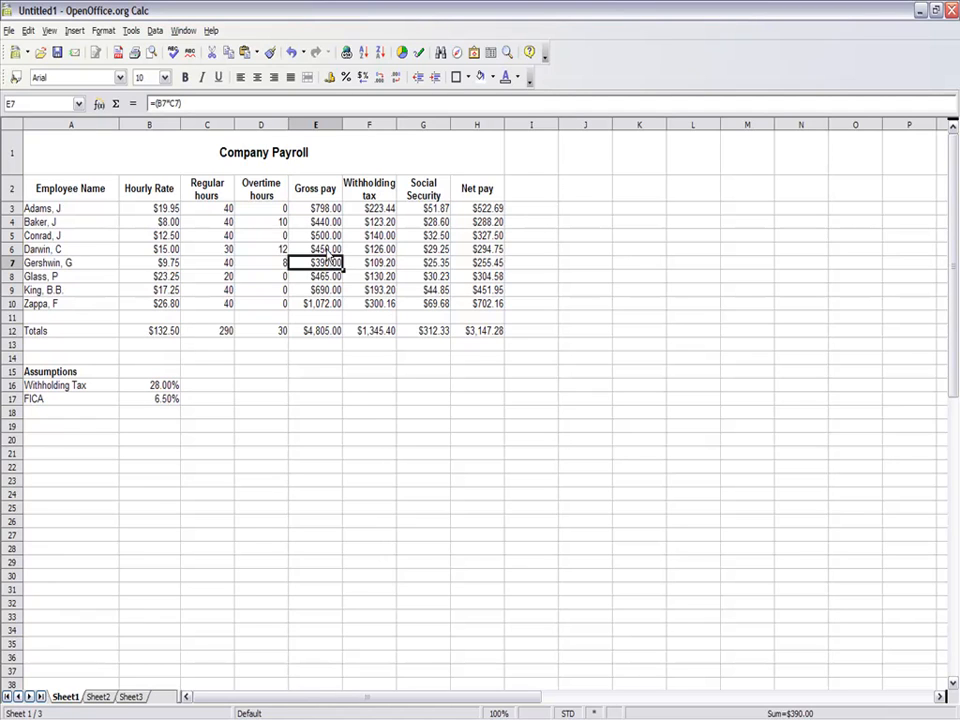
left_click(328, 250)
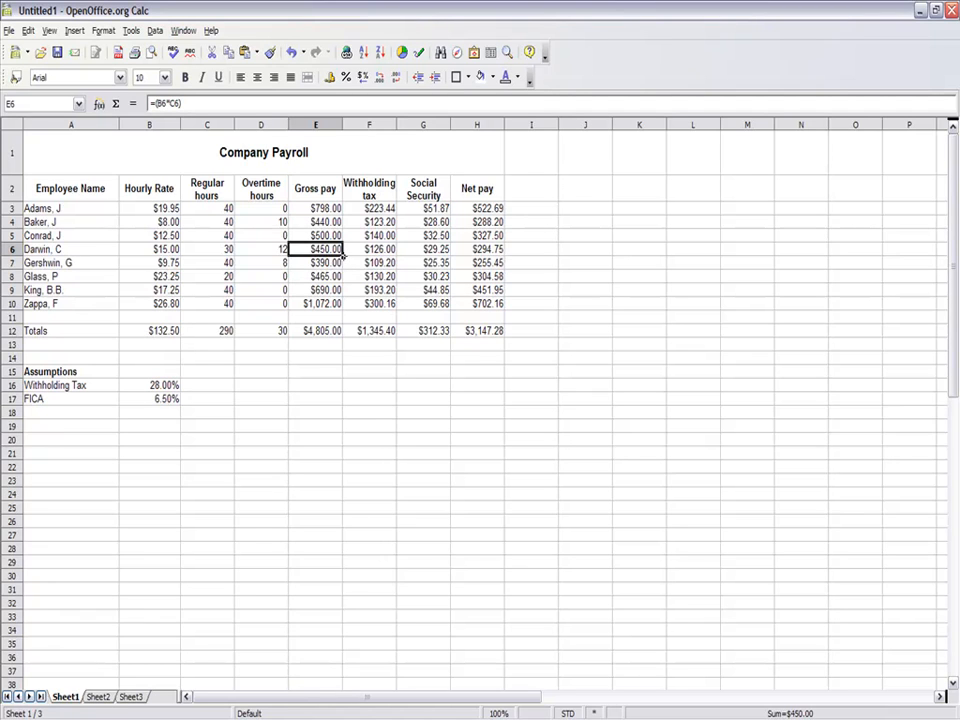
left_click_drag(342, 256, 343, 269)
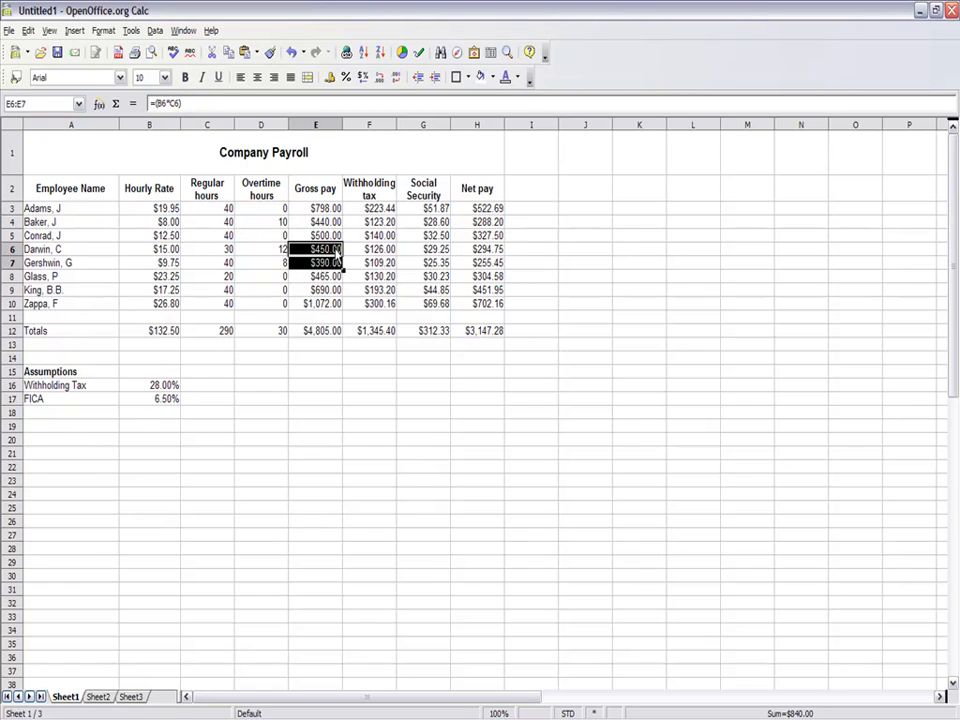
left_click(338, 254)
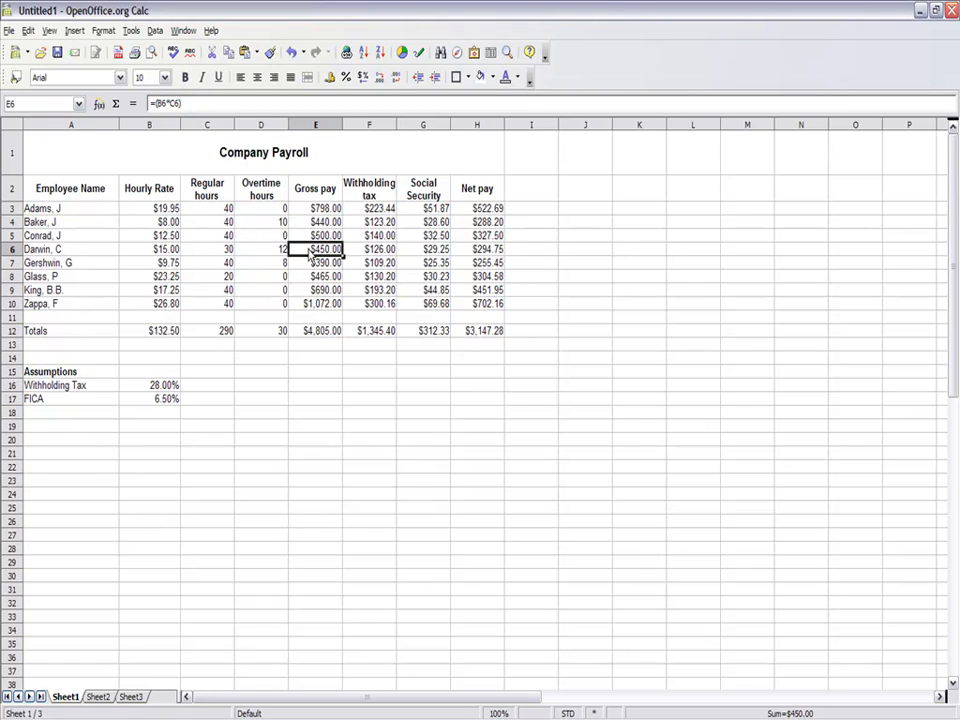
left_click(316, 211)
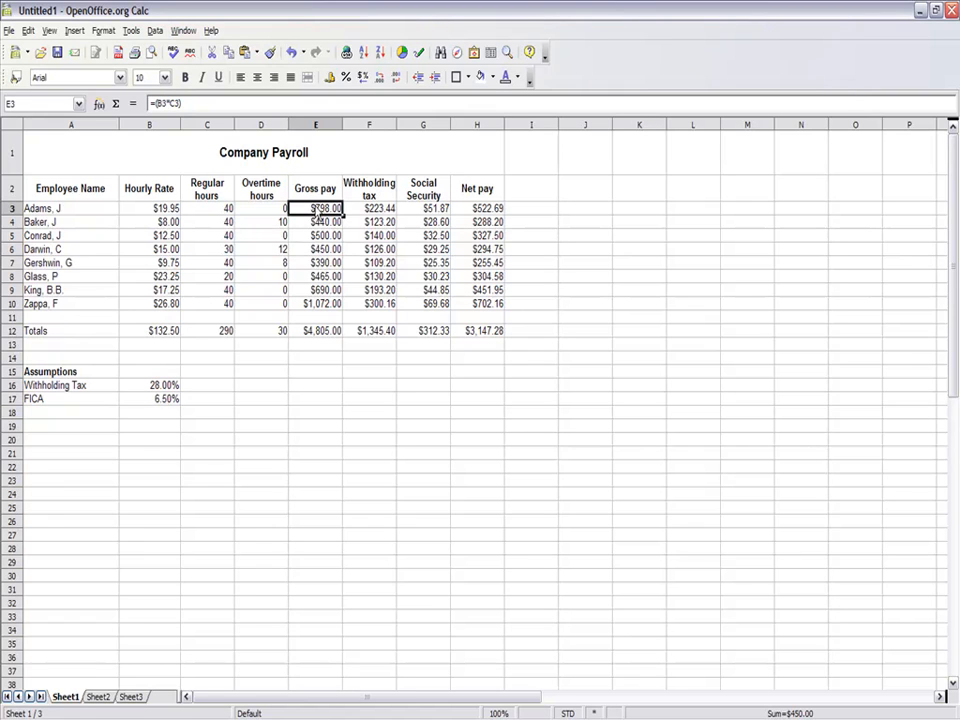
left_click(315, 224)
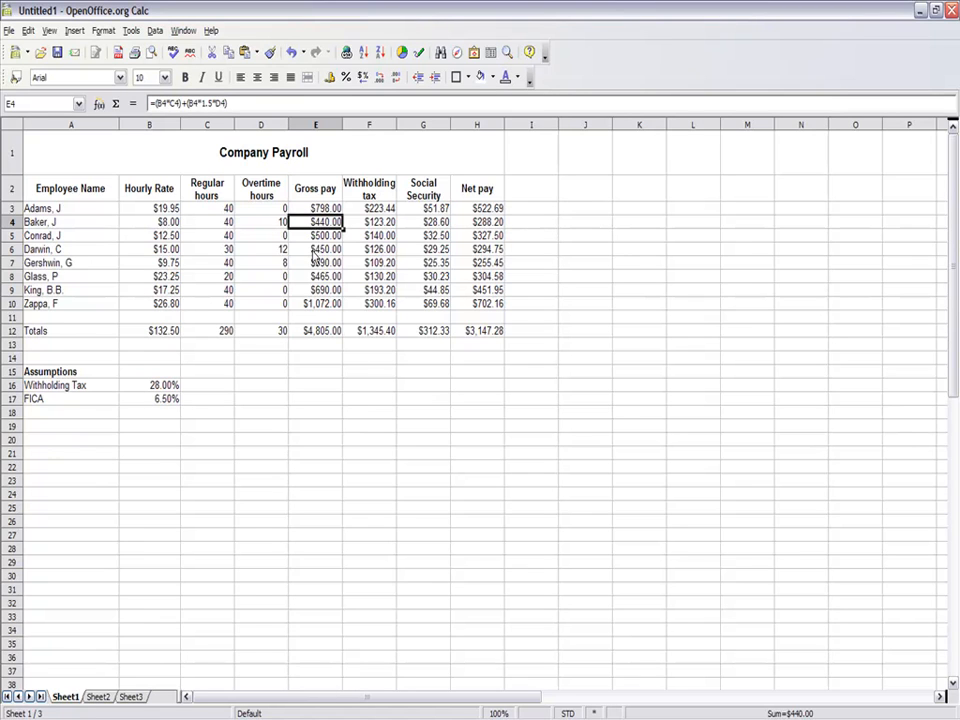
- Add time-and-a-half overtime pay to the gross pay in E6, making the formula =(B6*C6)+(B6*1.5*D6)
left_click(313, 252)
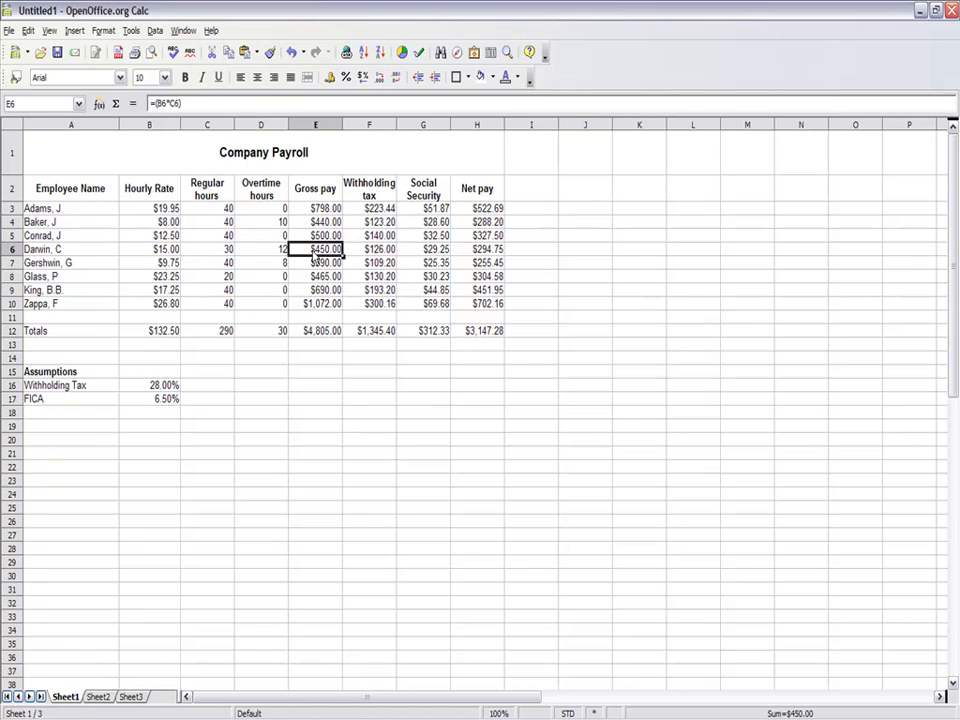
key("ctrl+v")
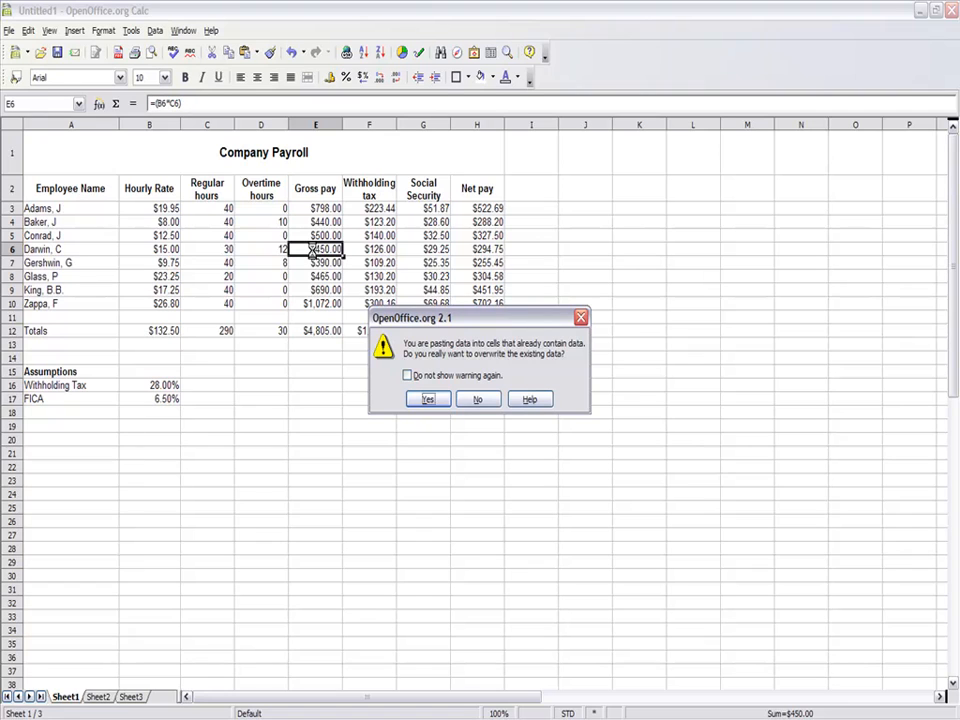
left_click(477, 400)
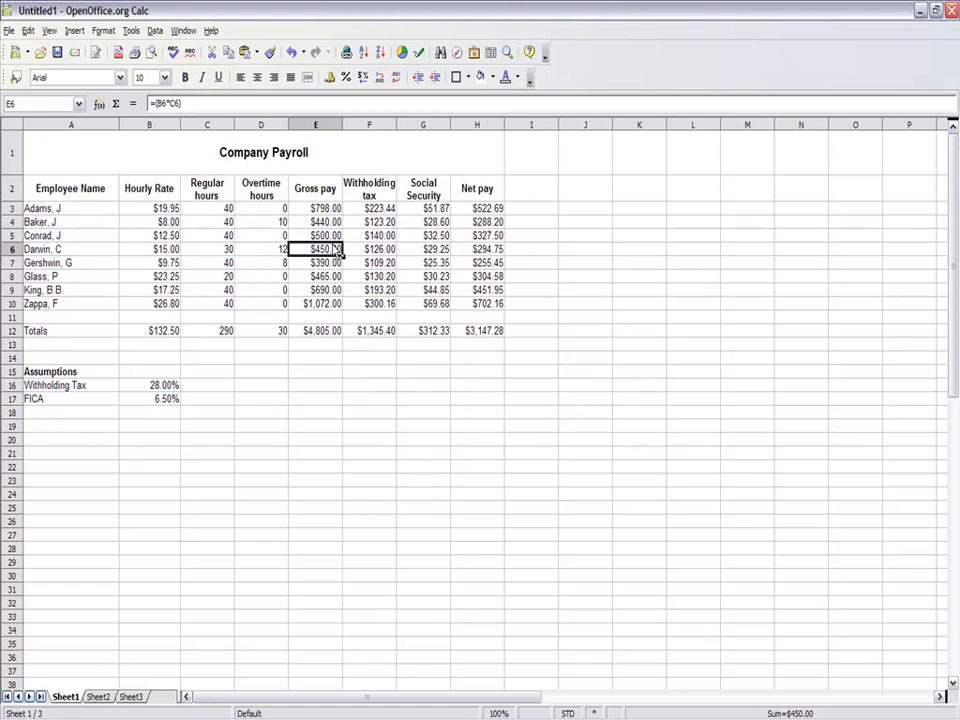
left_click(193, 104)
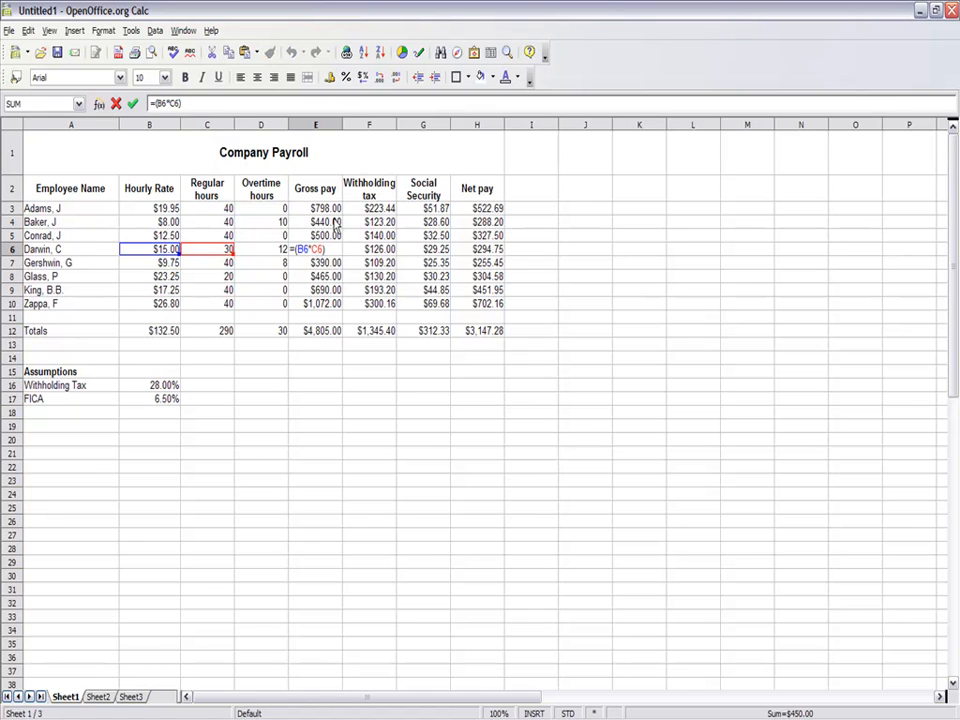
type("+(")
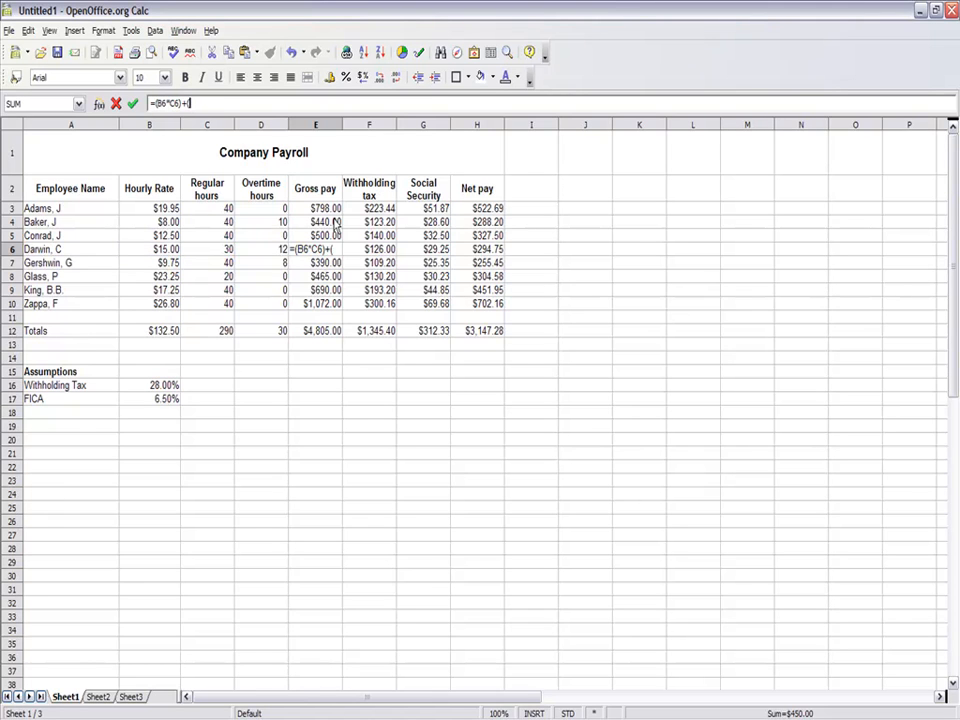
type("b6*1.5*")
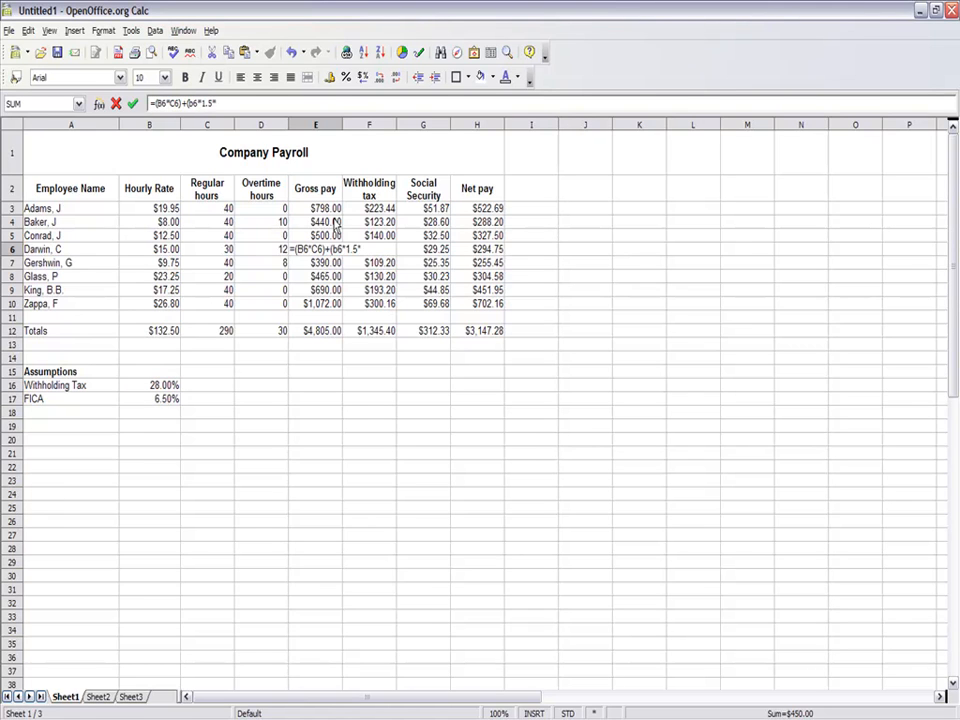
type("d6)")
key("Return")
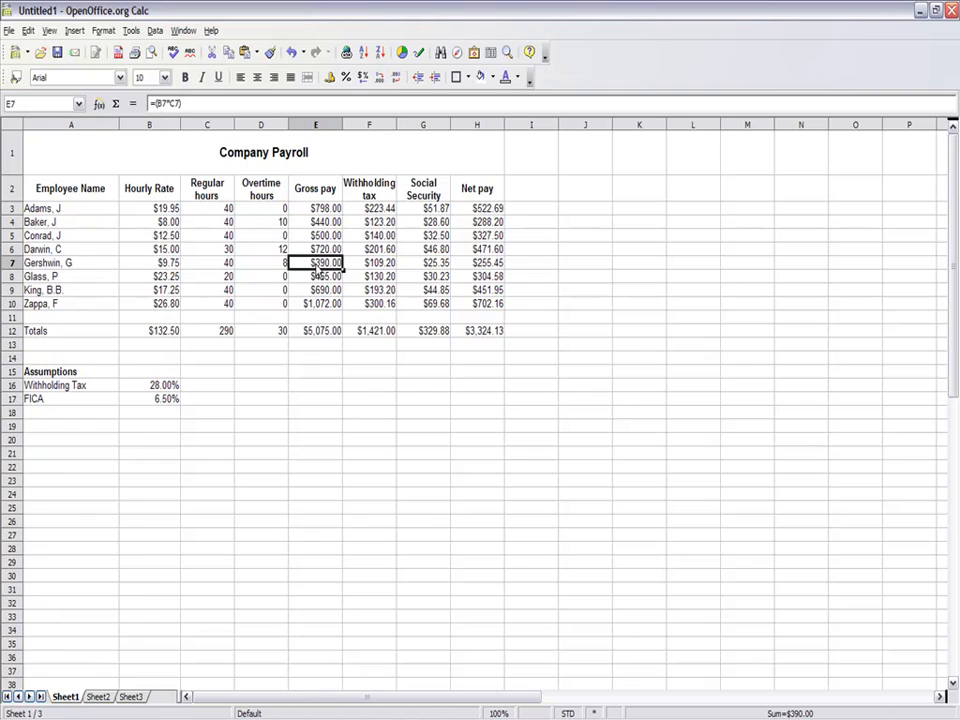
- Extend the gross pay formula in E7 with overtime pay so it reads =(B7*C7)+(B7*1.5*D7)
left_click(186, 104)
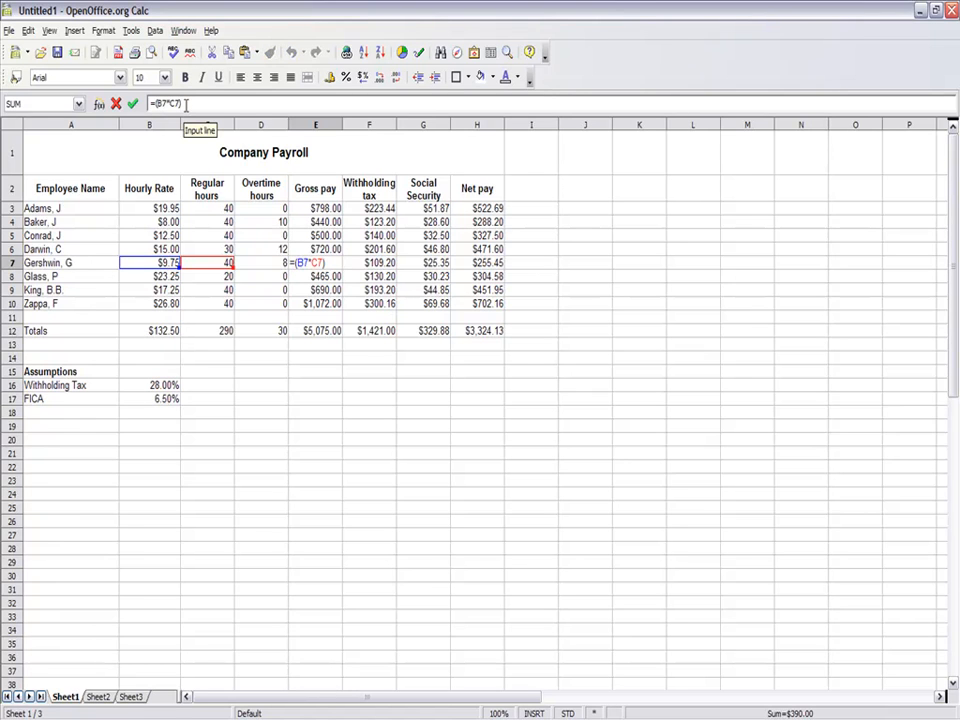
type("+(")
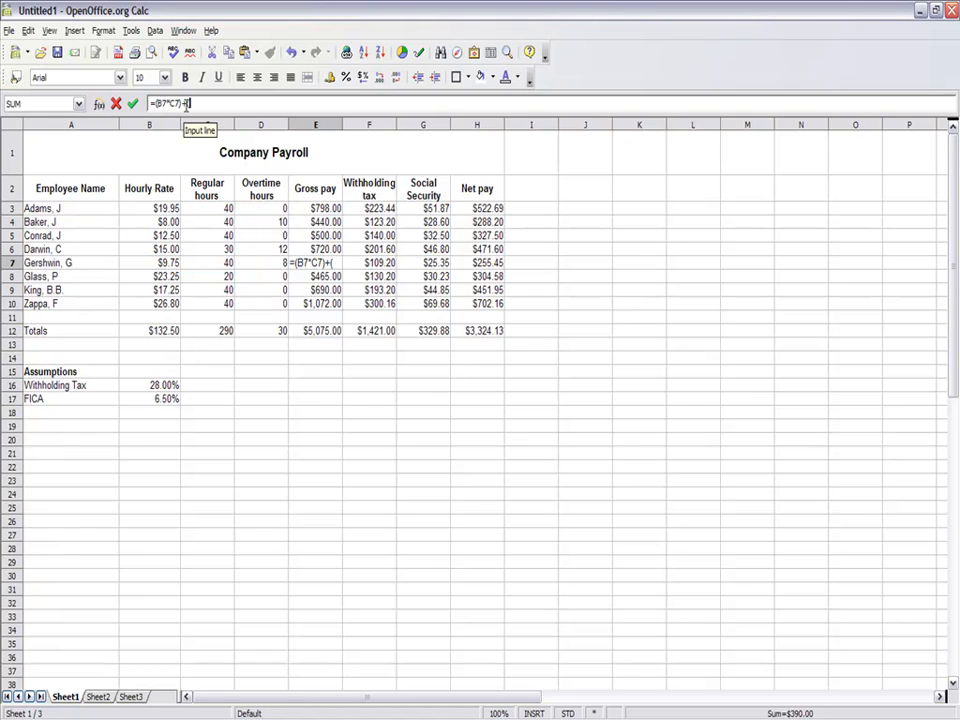
type("b7*")
type("1")
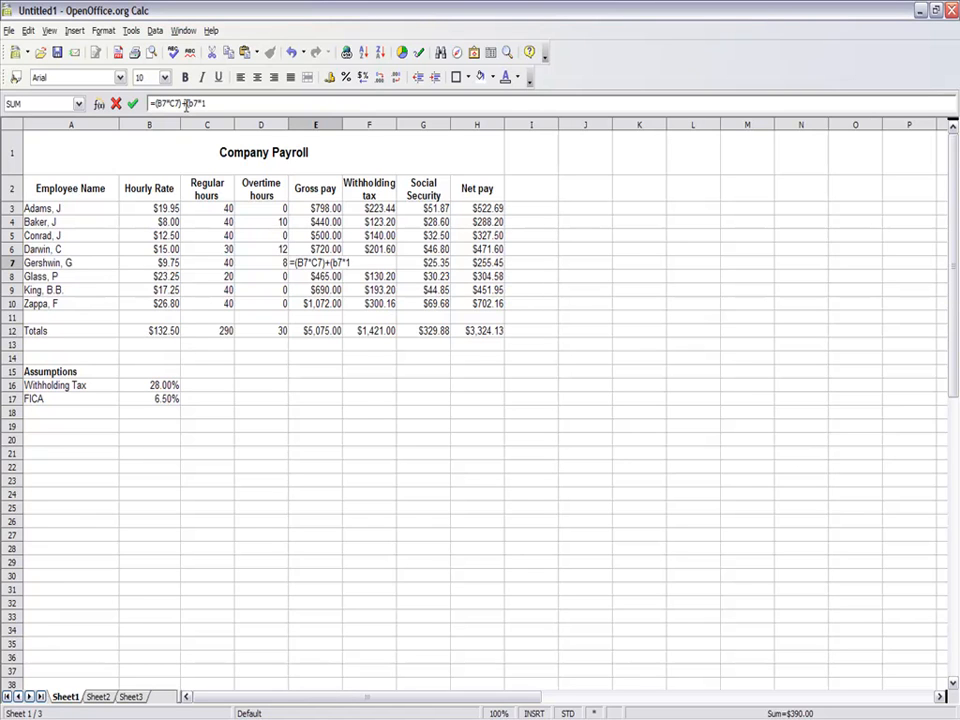
type(".5*")
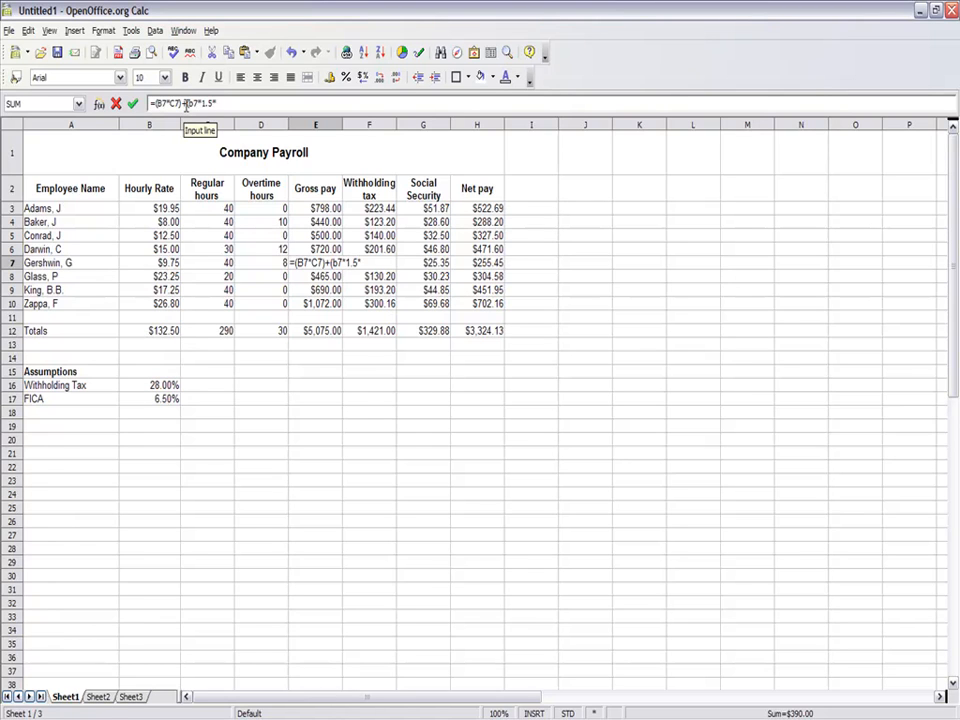
type("d7)")
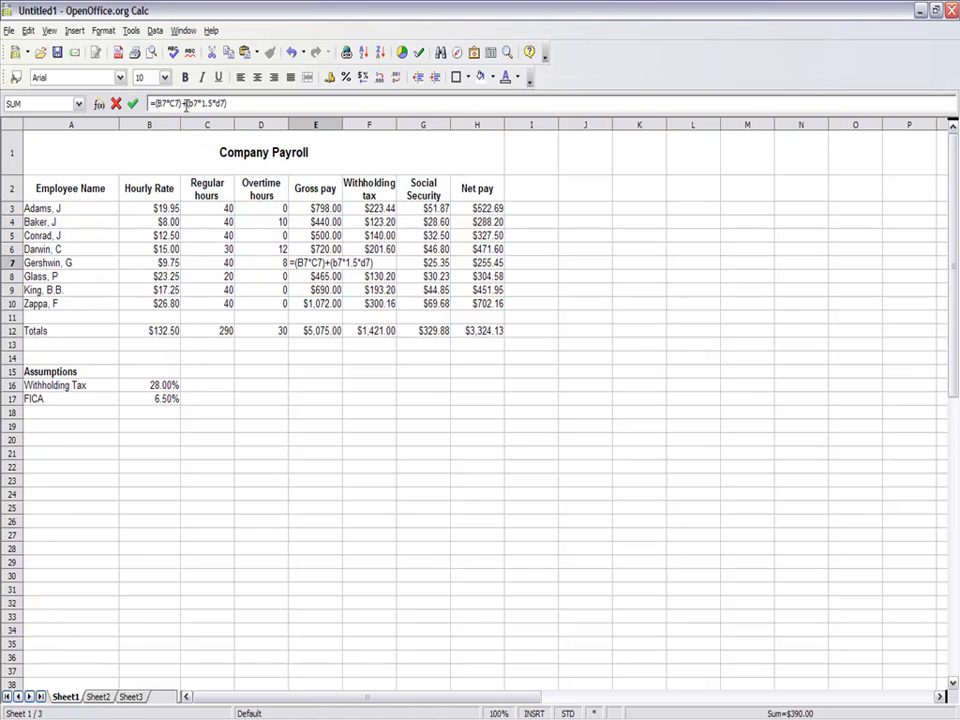
key("Return")
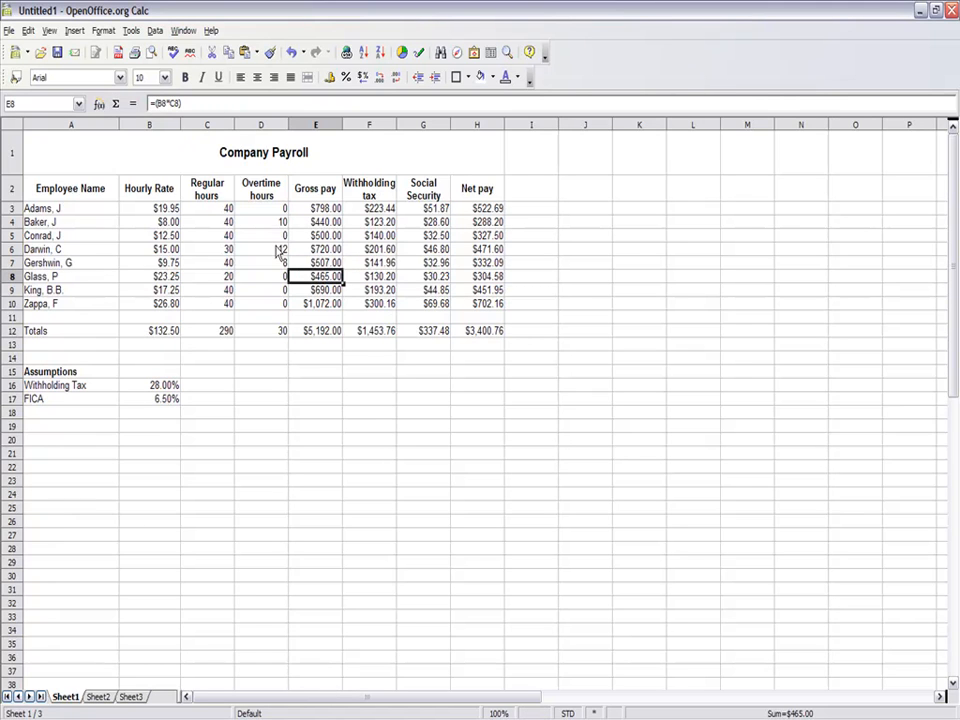
- Try 40 regular hours in C6 to test the payroll recalculation, and set C6 back to 30
left_click(228, 252)
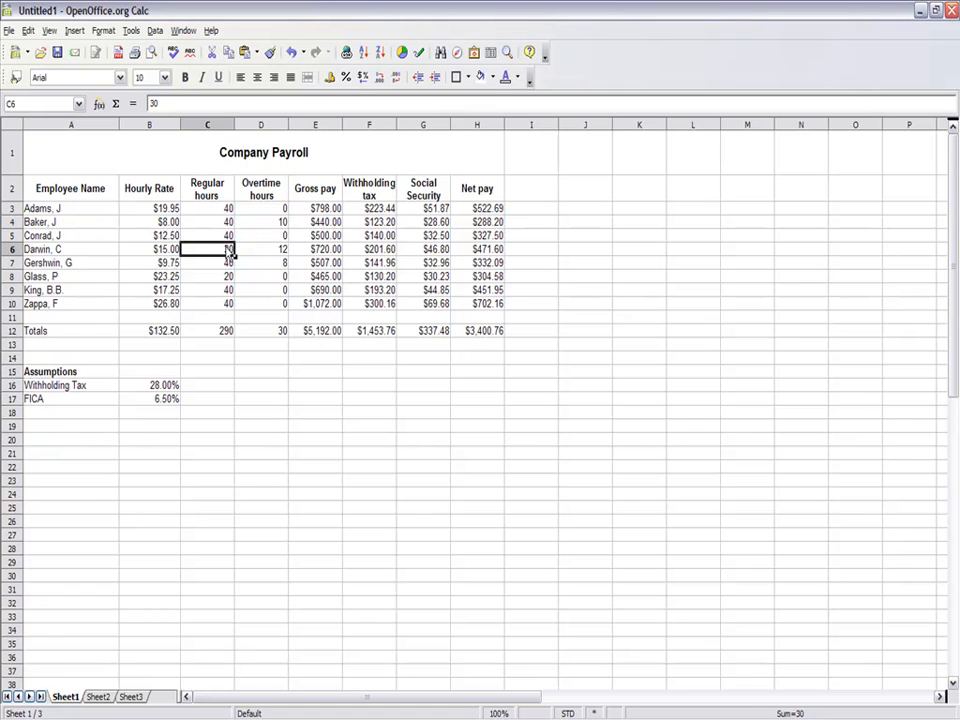
type("40")
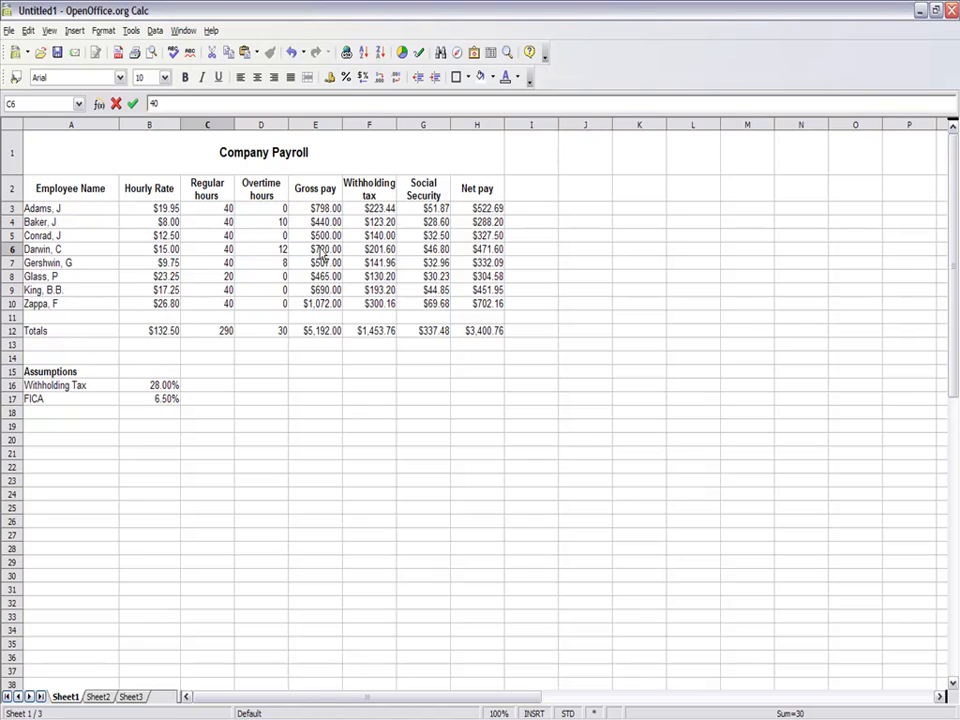
key("Return")
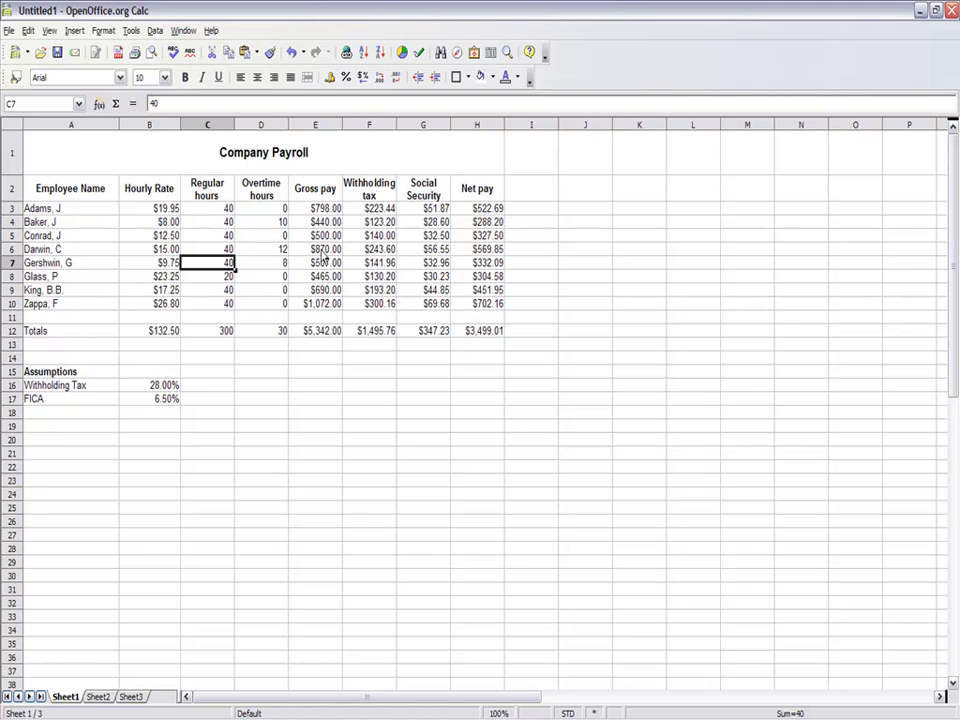
left_click(227, 251)
type("30")
key("Return")
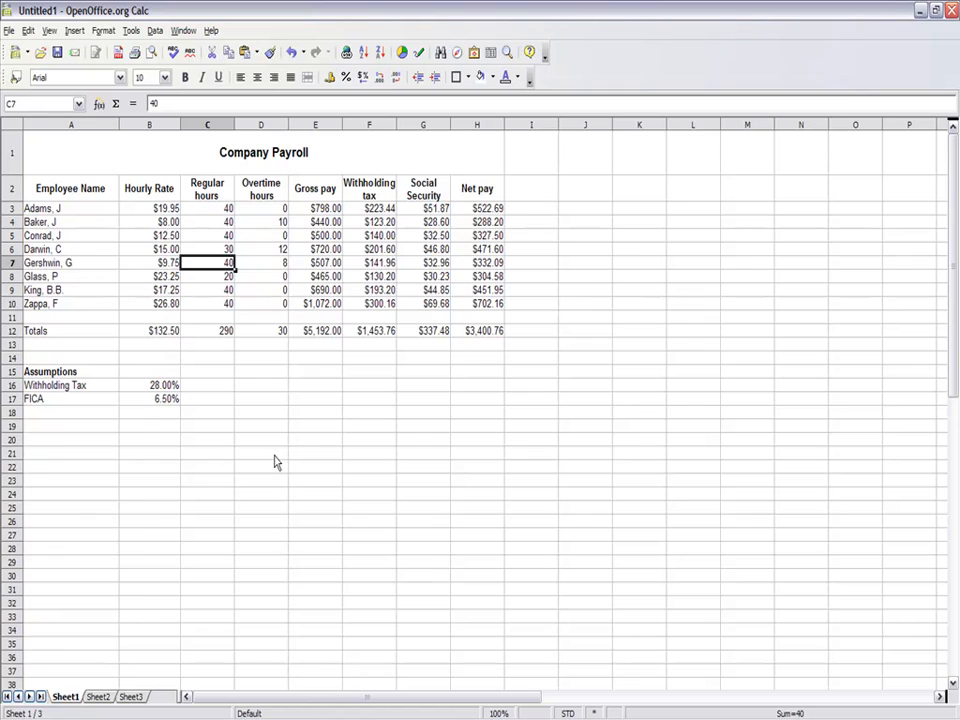
- Add the label "Raised FICA" in A19 and enter .075 in B19 formatted as a percentage
left_click(88, 430)
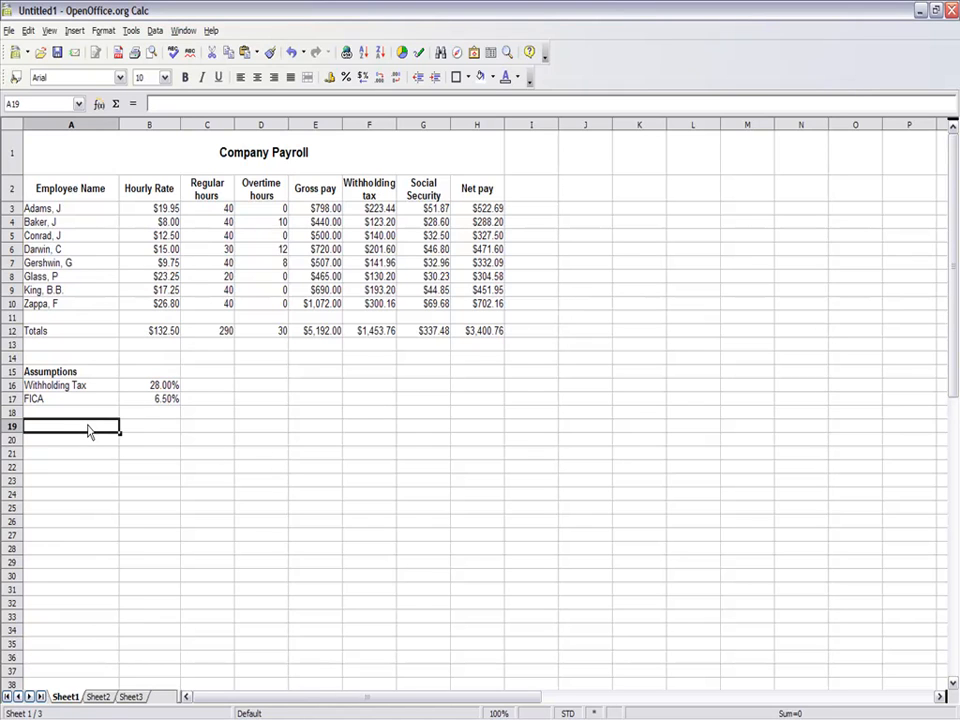
type("Ra")
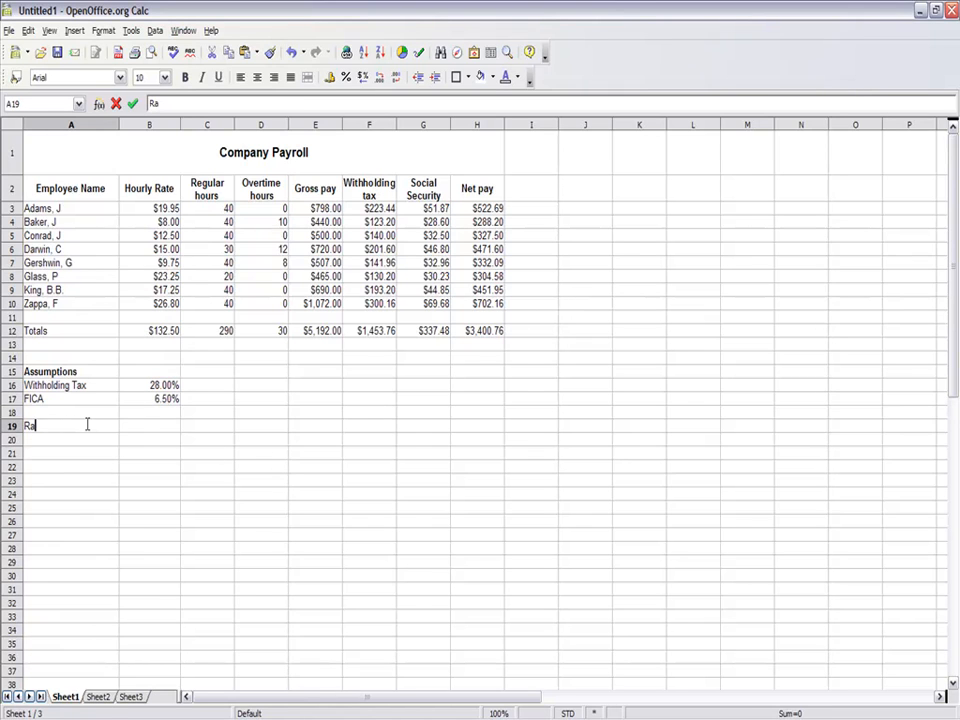
type("ised FICA")
left_click(156, 431)
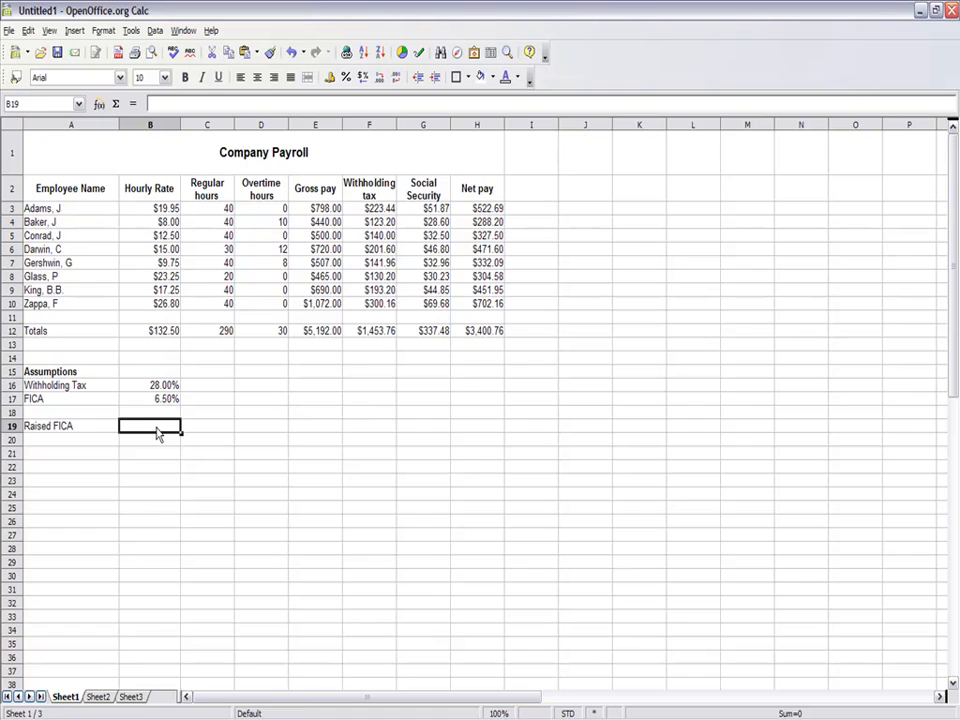
type(".075")
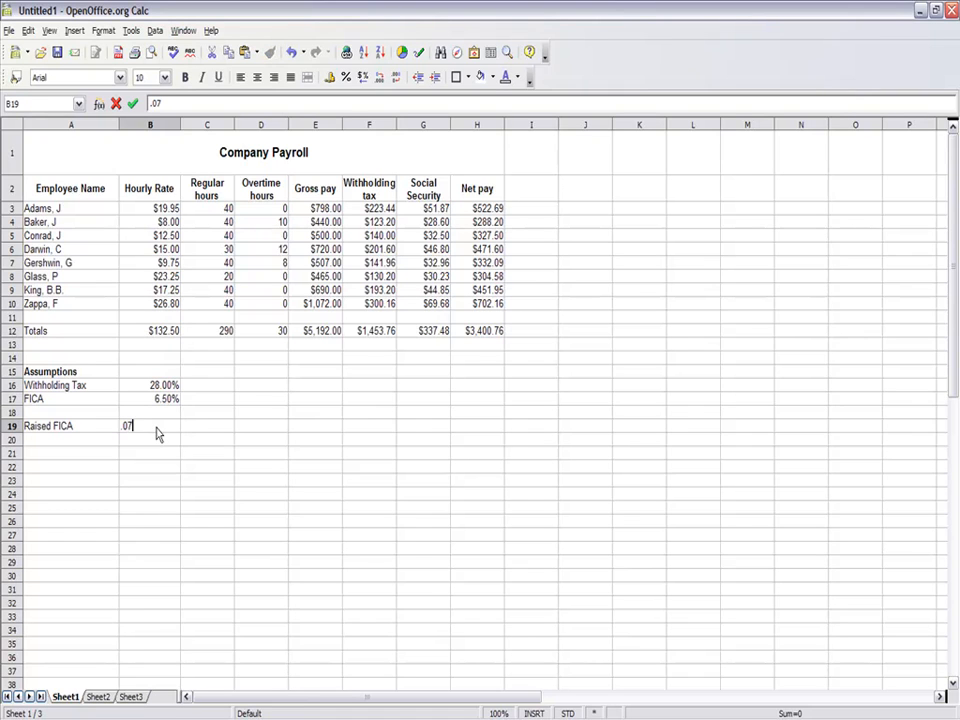
left_click(346, 77)
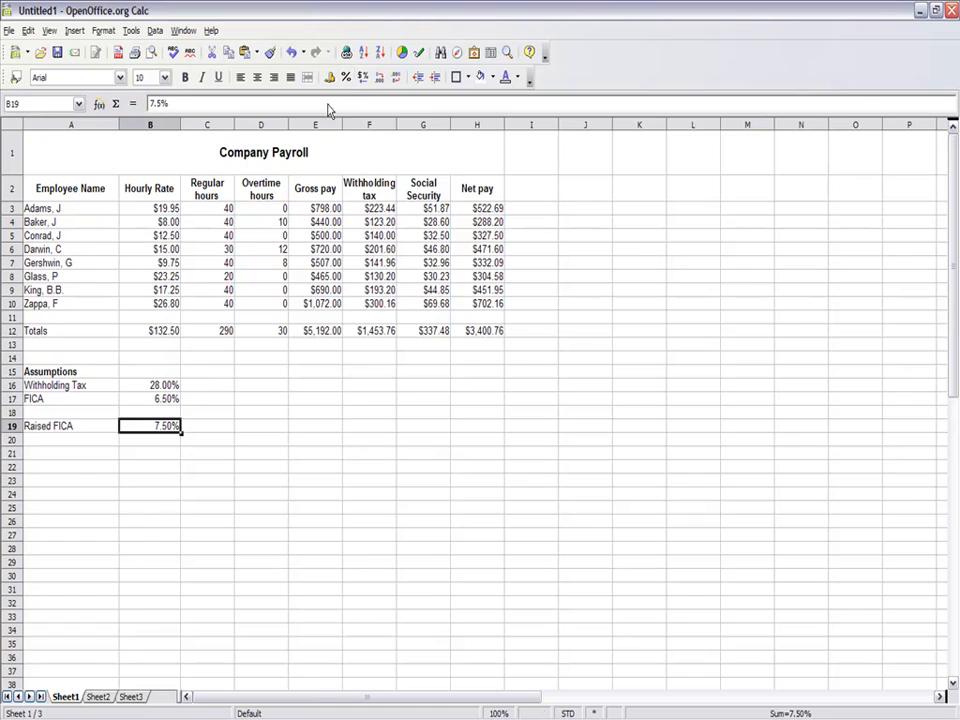
- Enter the name of the last listed employee, from A10, in cell A22
left_click(71, 470)
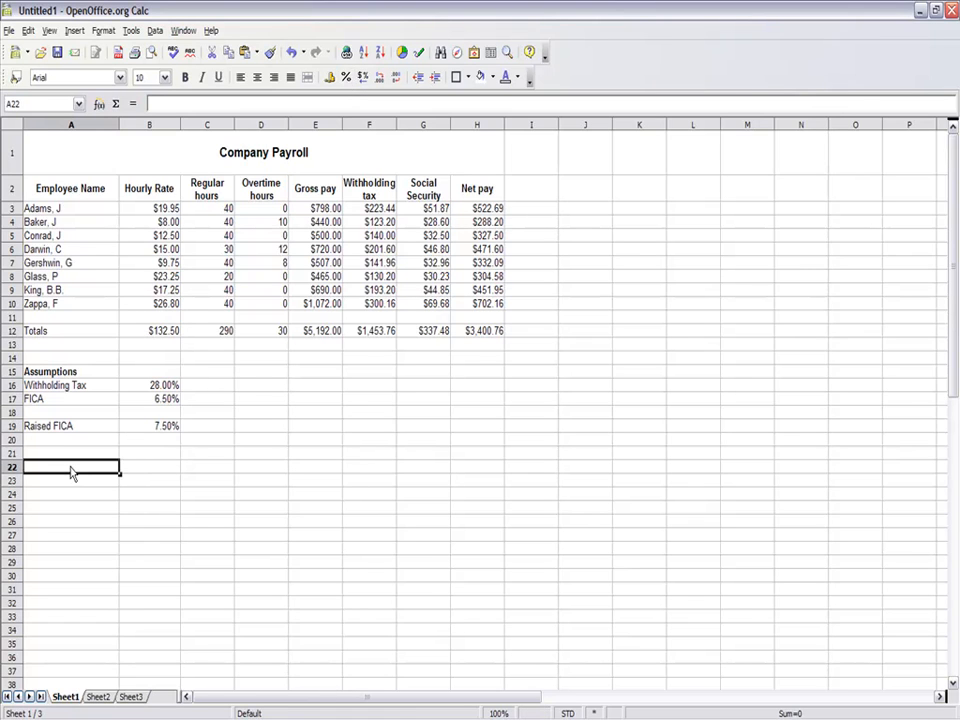
type("Zappa")
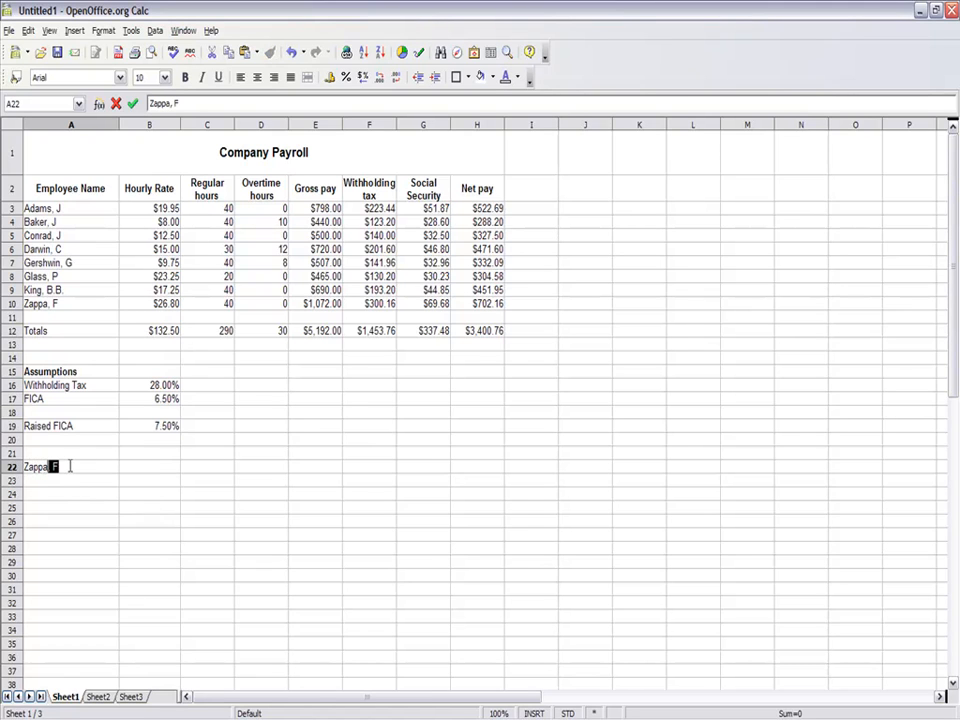
key("Return")
left_click(151, 467)
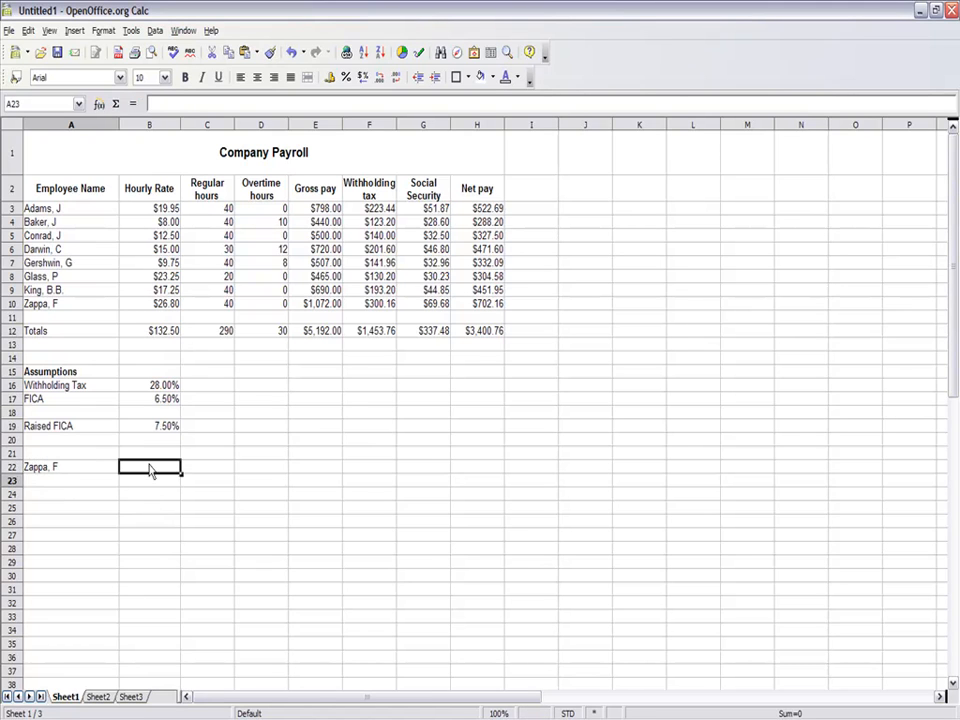
left_click(534, 155)
left_click(520, 198)
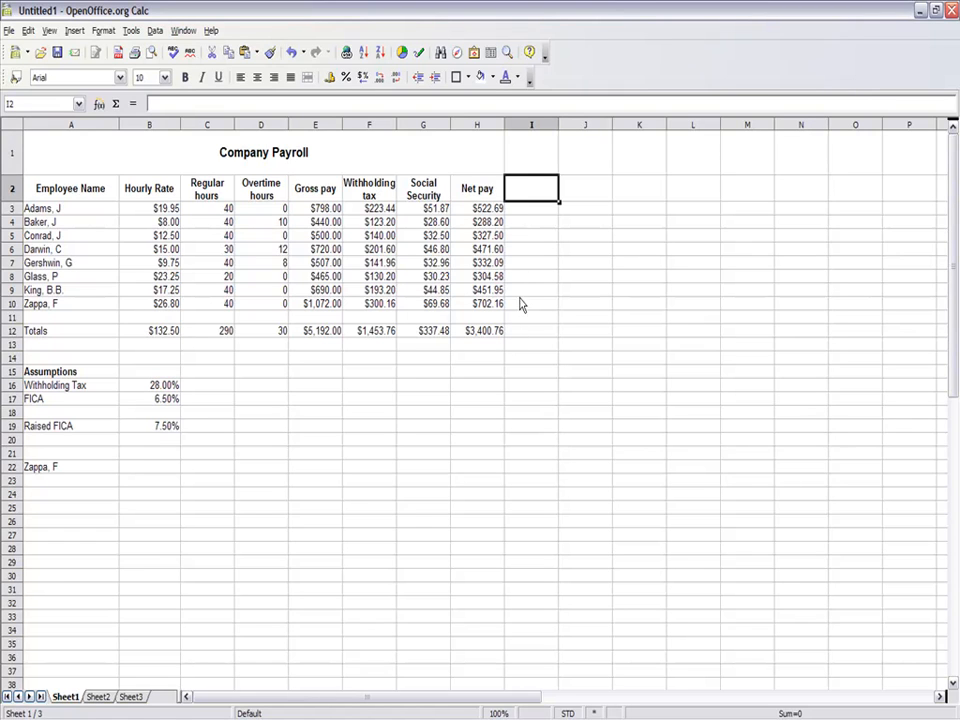
left_click(139, 469)
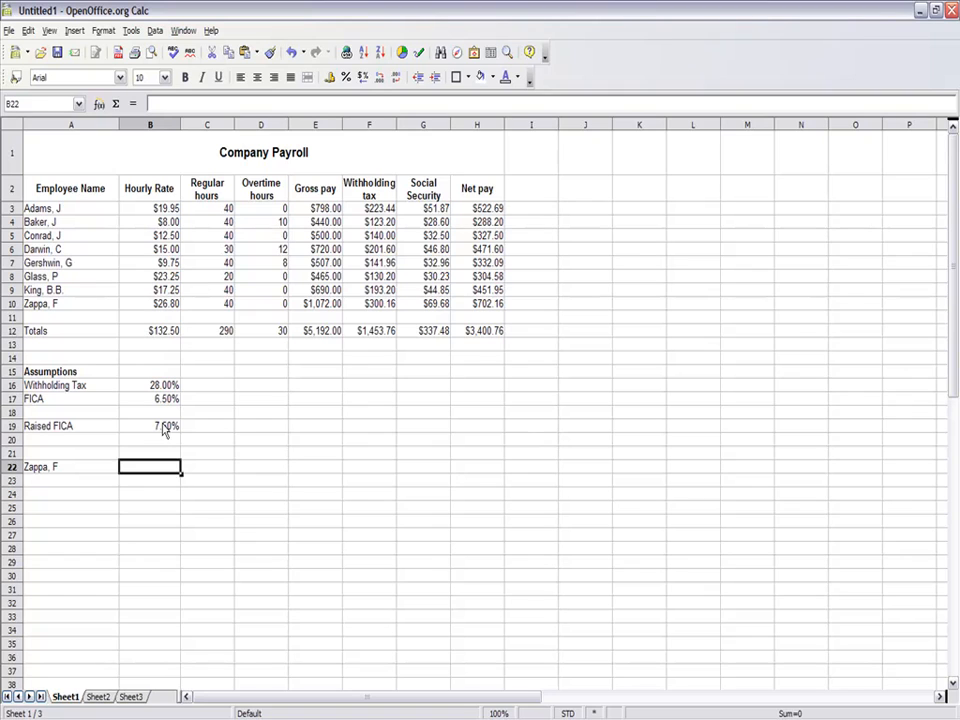
left_click(421, 467)
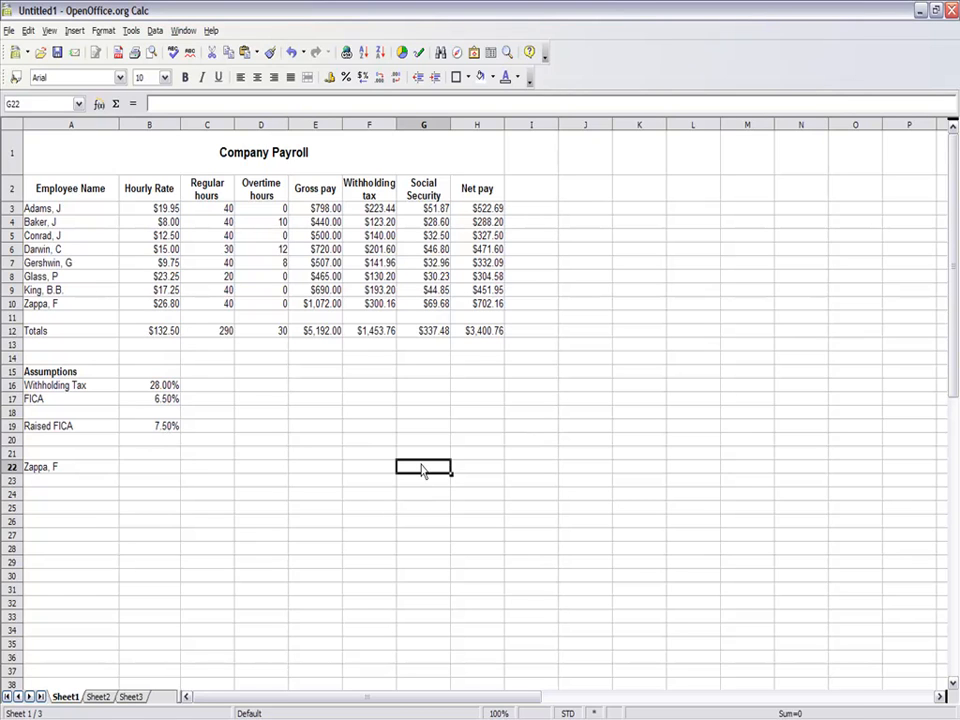